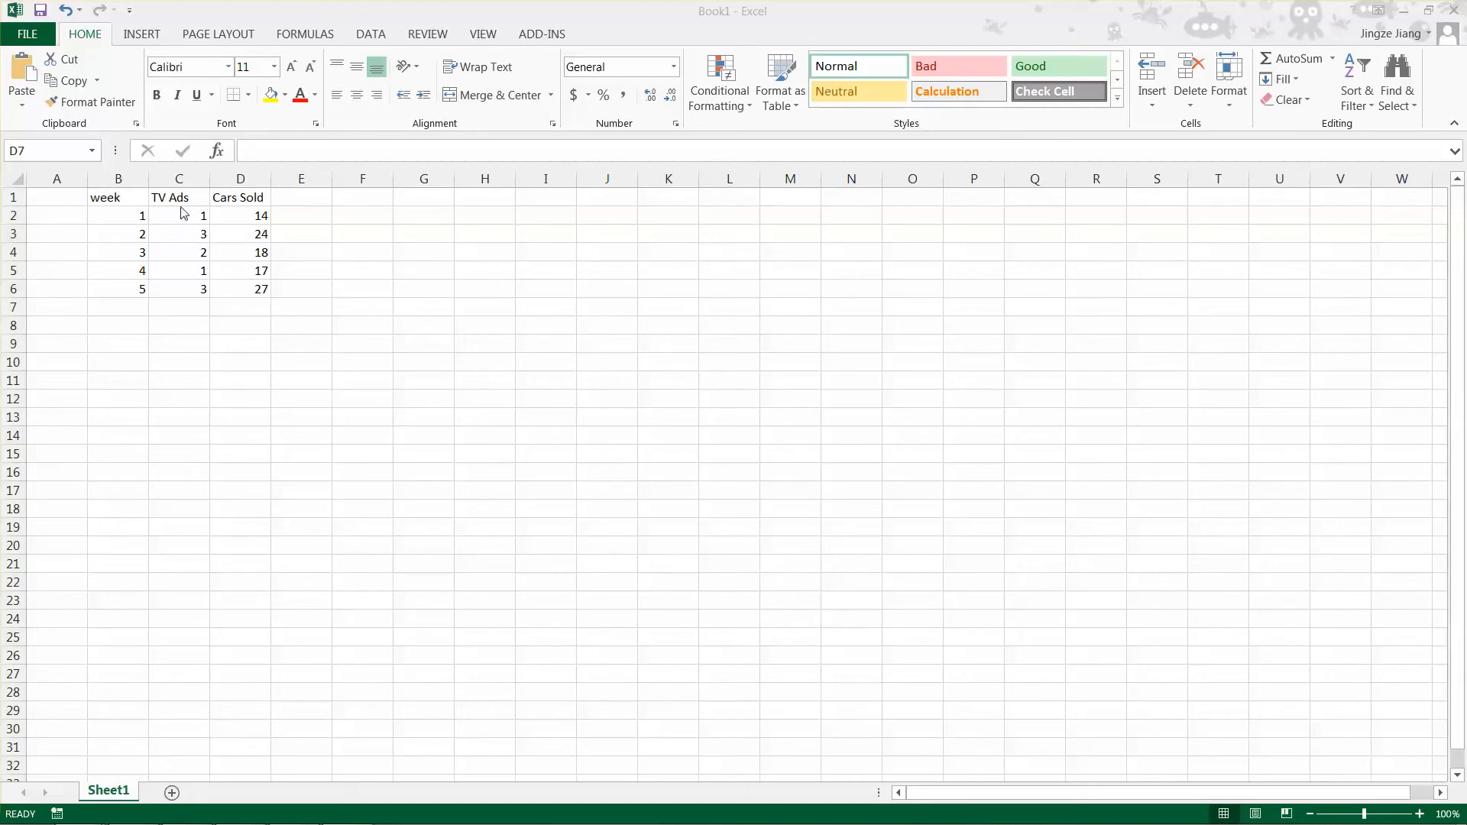
# Label the TV Ads column with "x" in cell C7 and the Cars Sold column with "y" in D7
pyautogui.click(184, 306)
pyautogui.press('BackSpace')
pyautogui.click(176, 302)
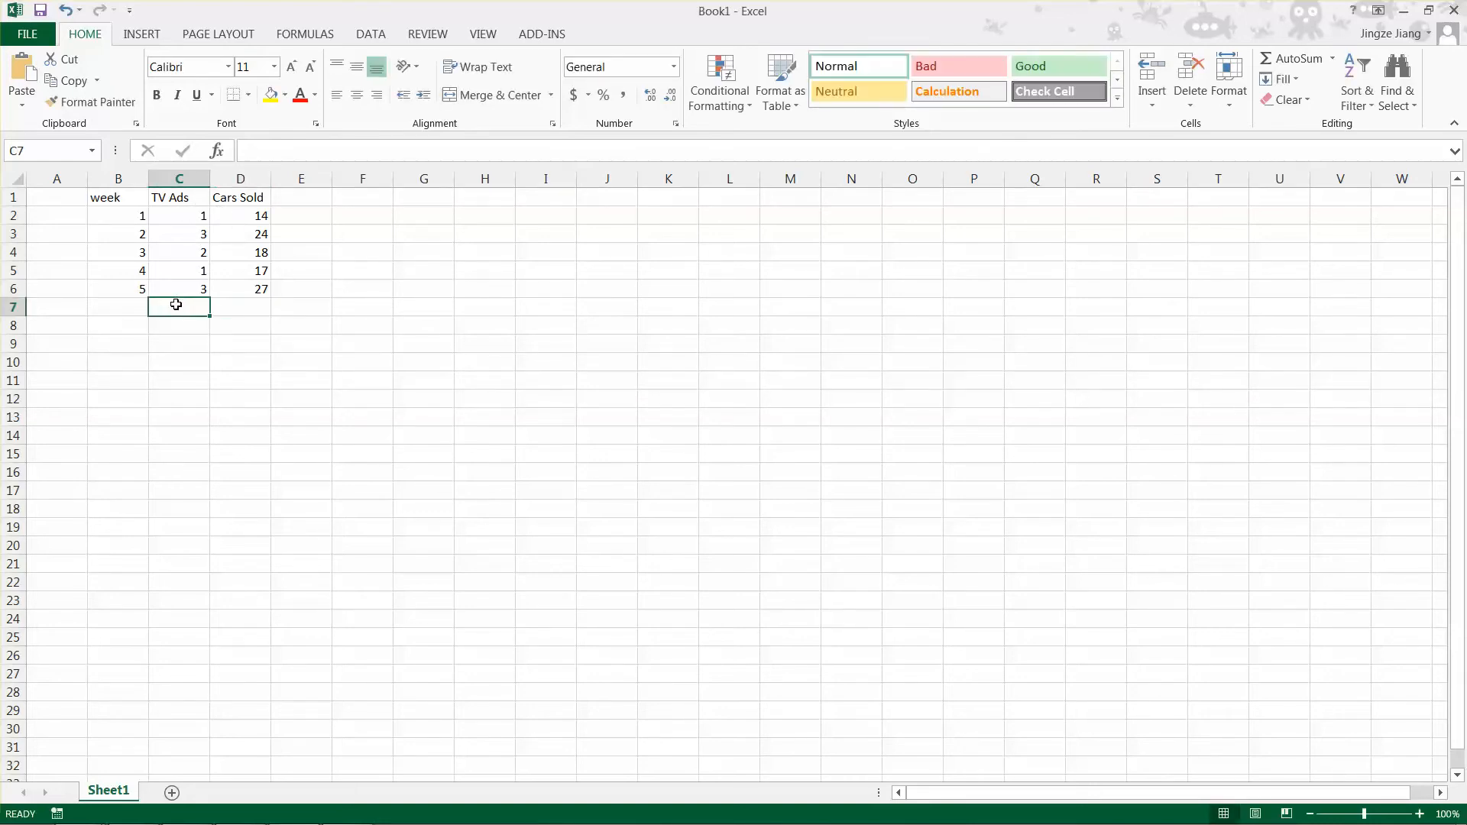
pyautogui.write('x')
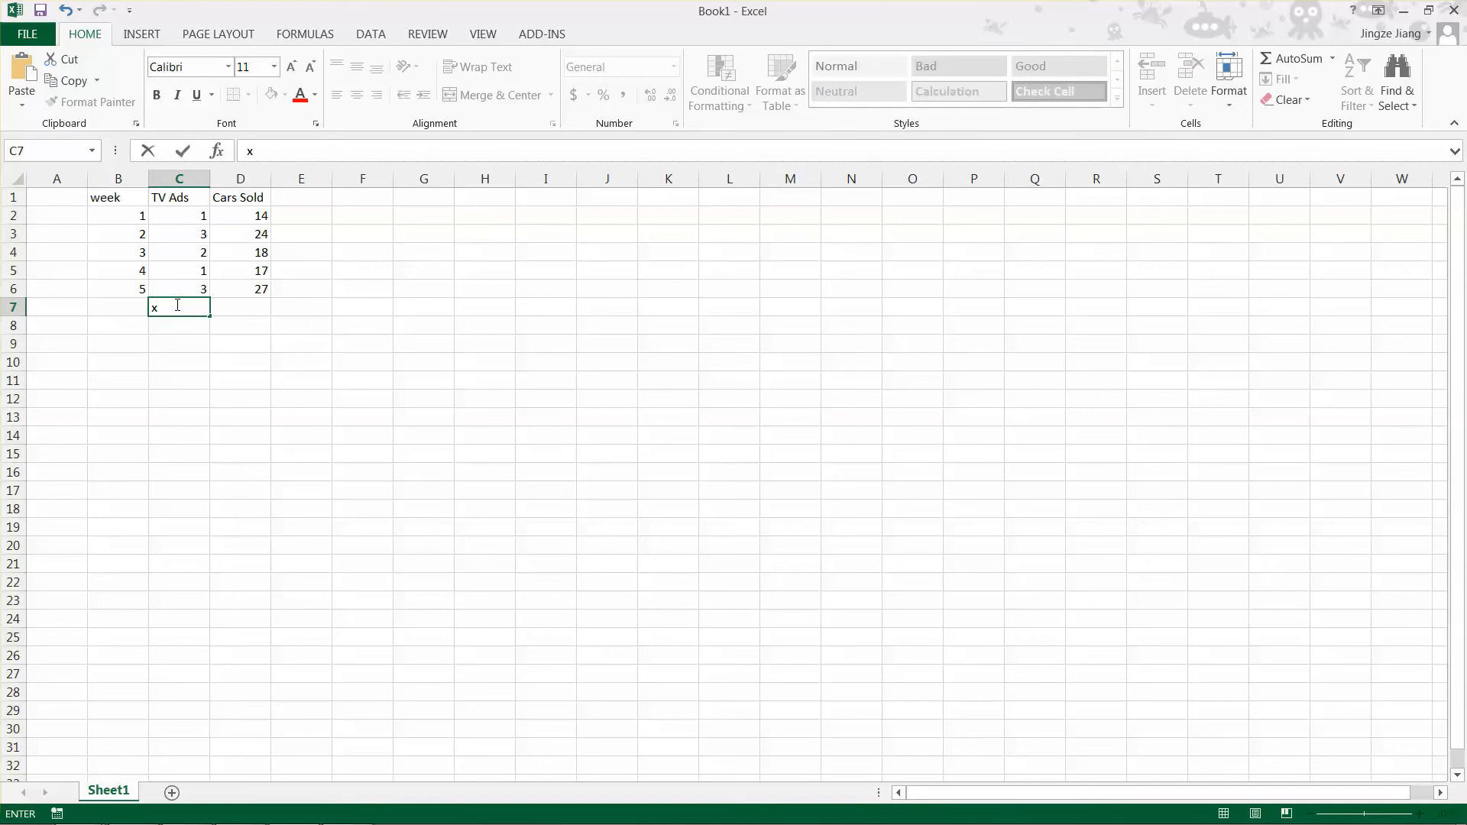
pyautogui.click(238, 304)
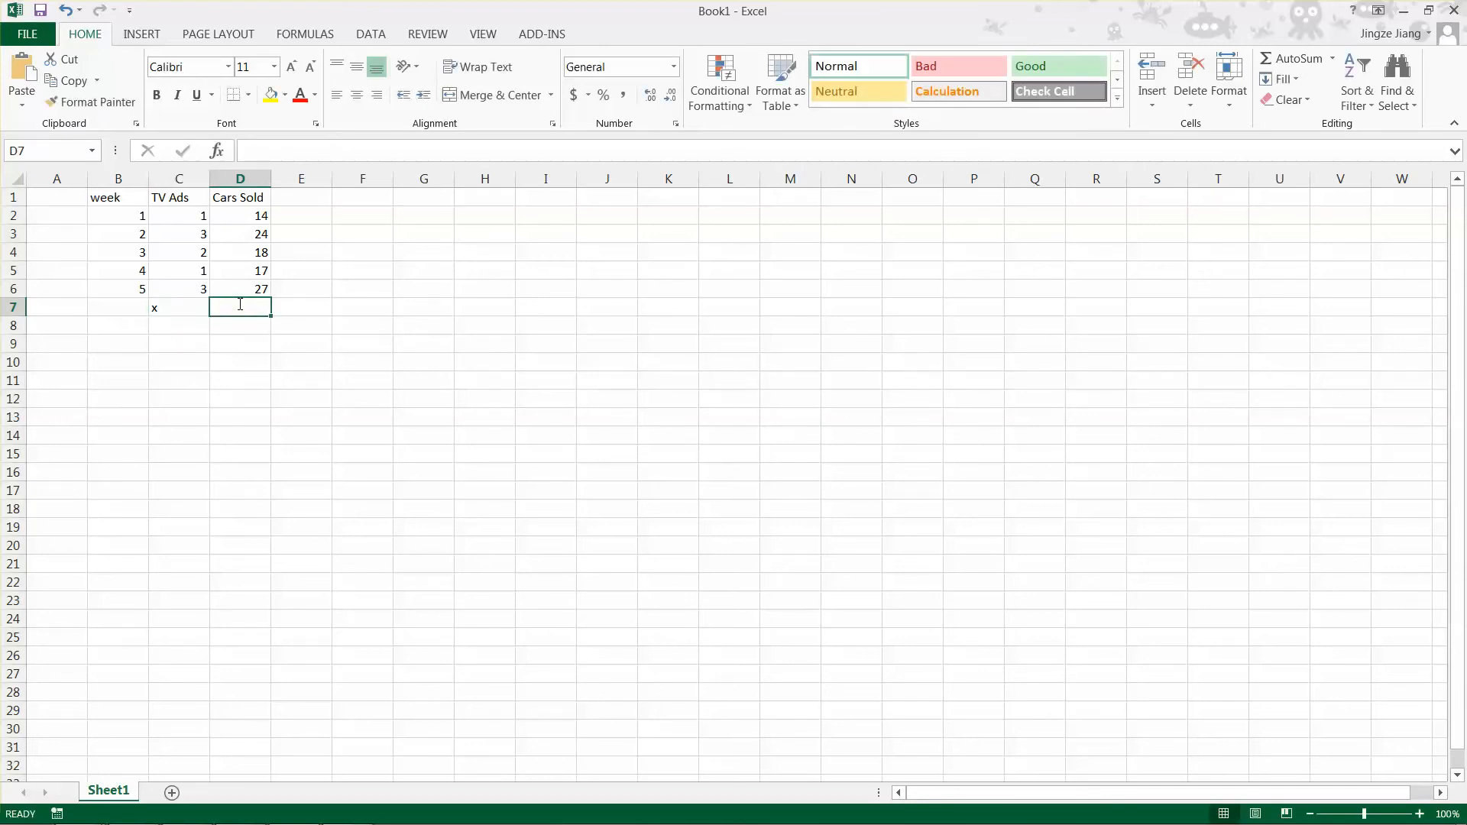
pyautogui.write('y')
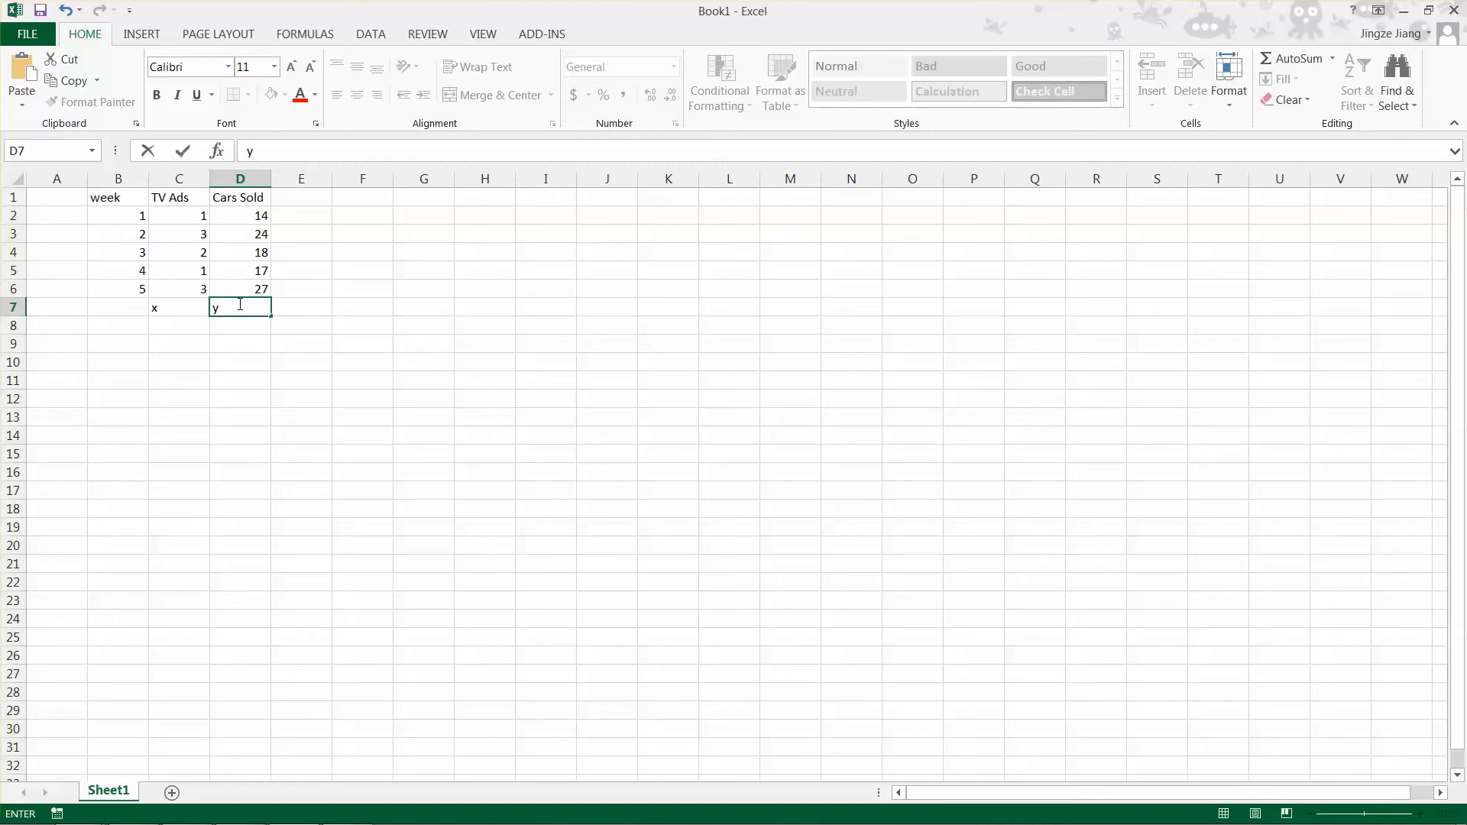
pyautogui.click(395, 328)
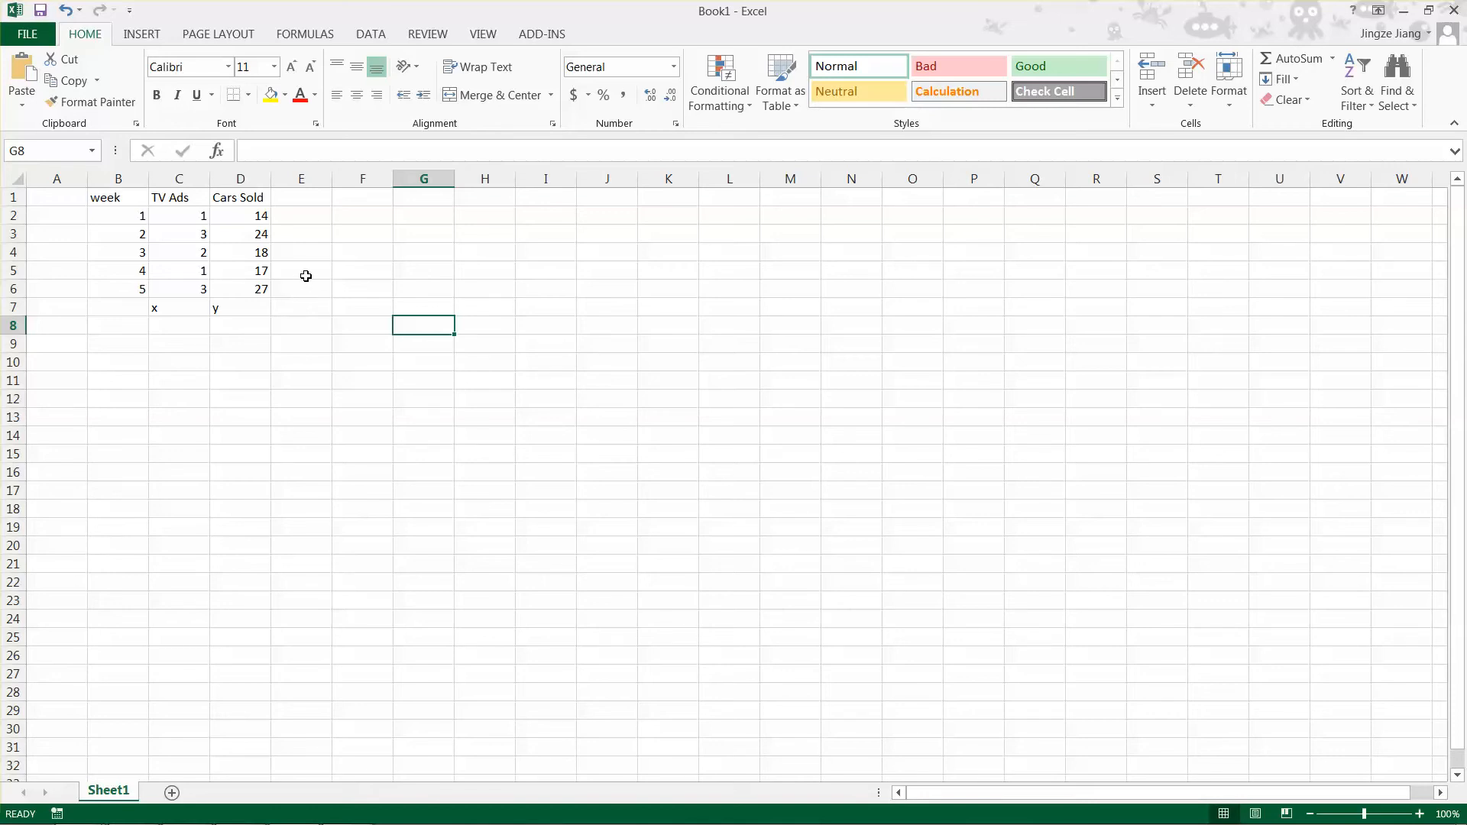
# Enable the Analysis ToolPak add-in through the Excel add-ins settings
pyautogui.click(18, 34)
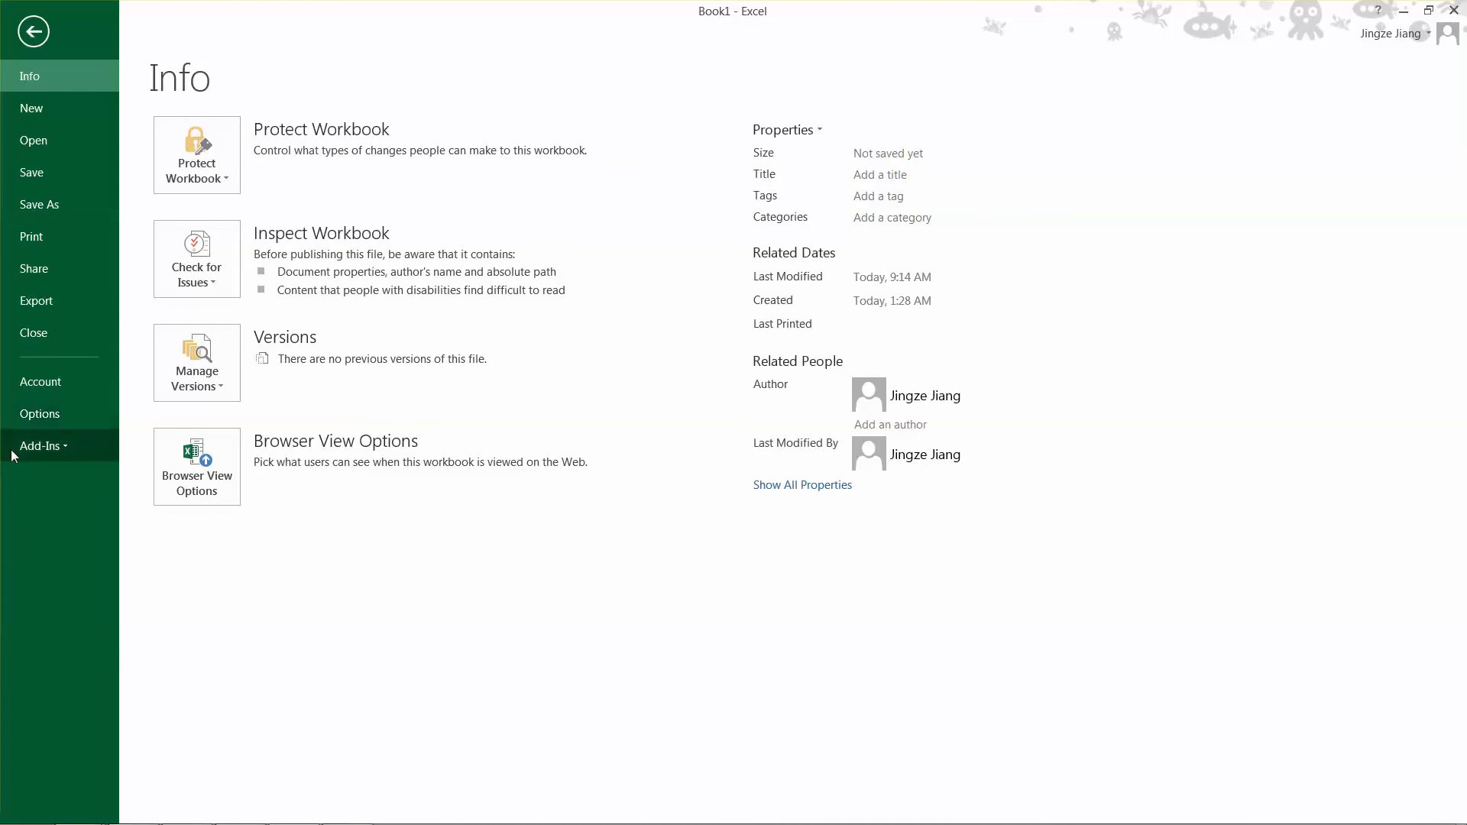
pyautogui.click(35, 418)
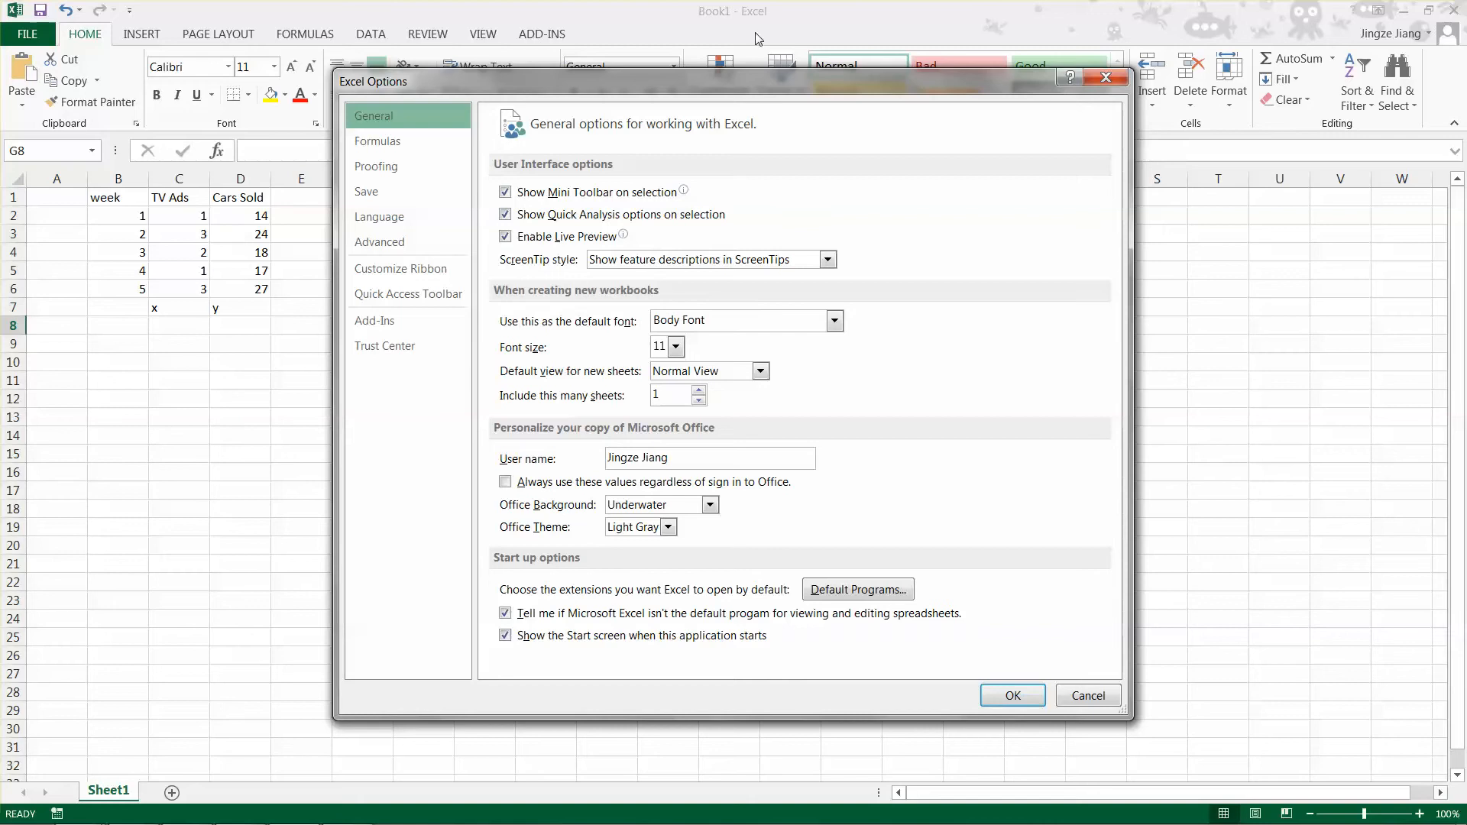
pyautogui.click(371, 330)
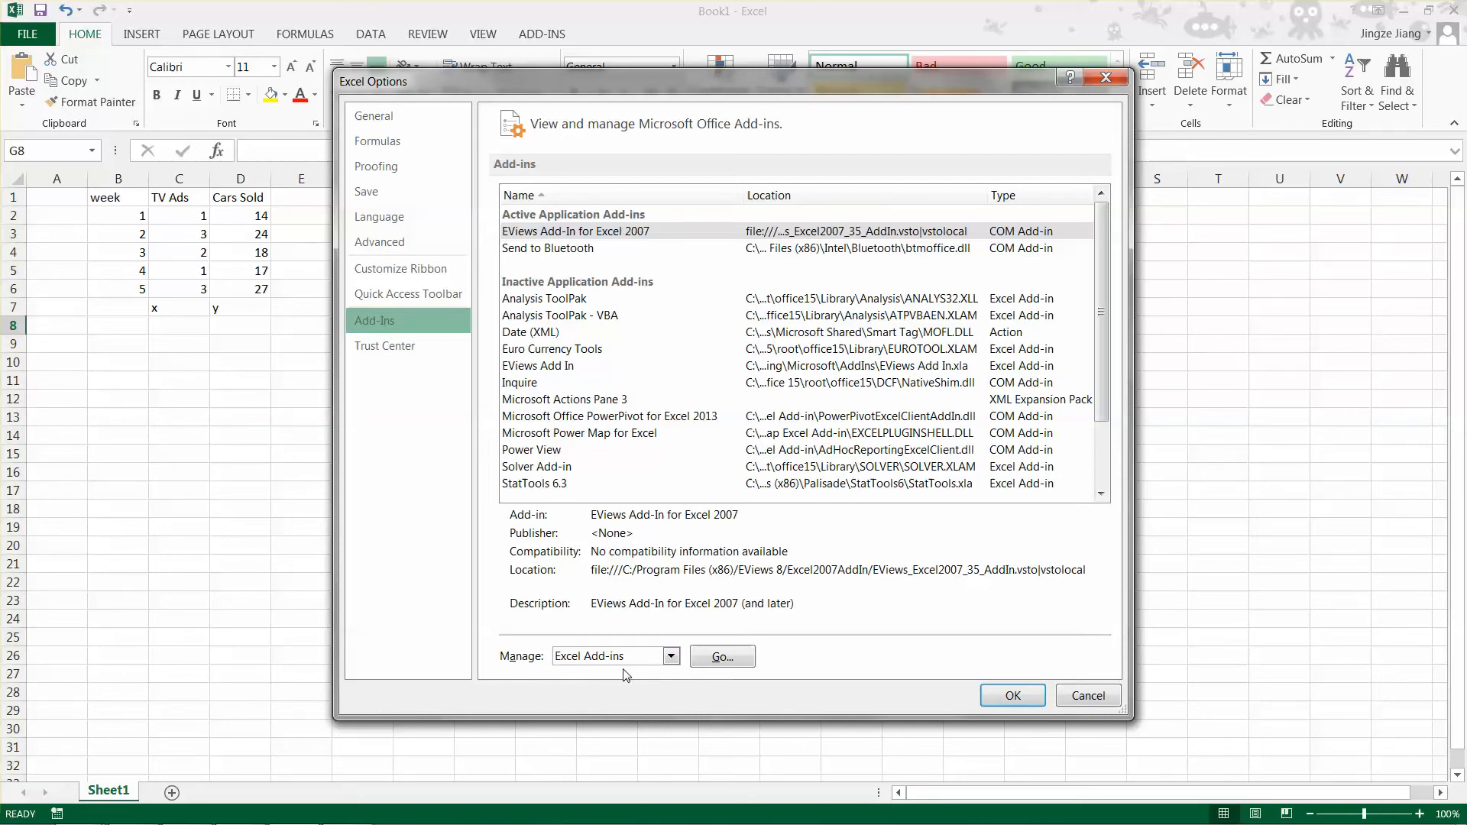
pyautogui.click(716, 658)
pyautogui.moveTo(204, 231); pyautogui.dragTo(740, 282)
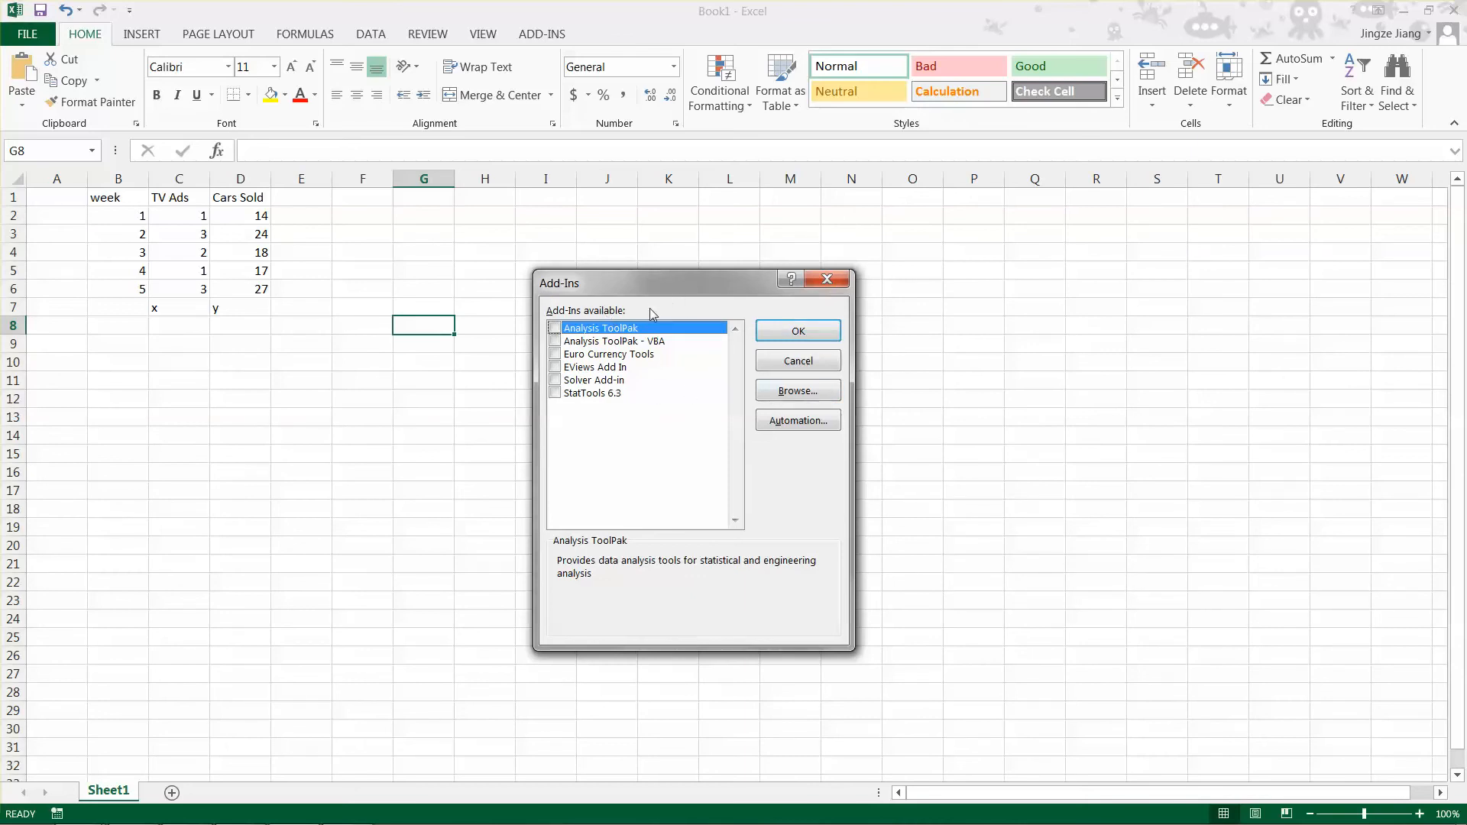
pyautogui.click(556, 330)
pyautogui.click(791, 329)
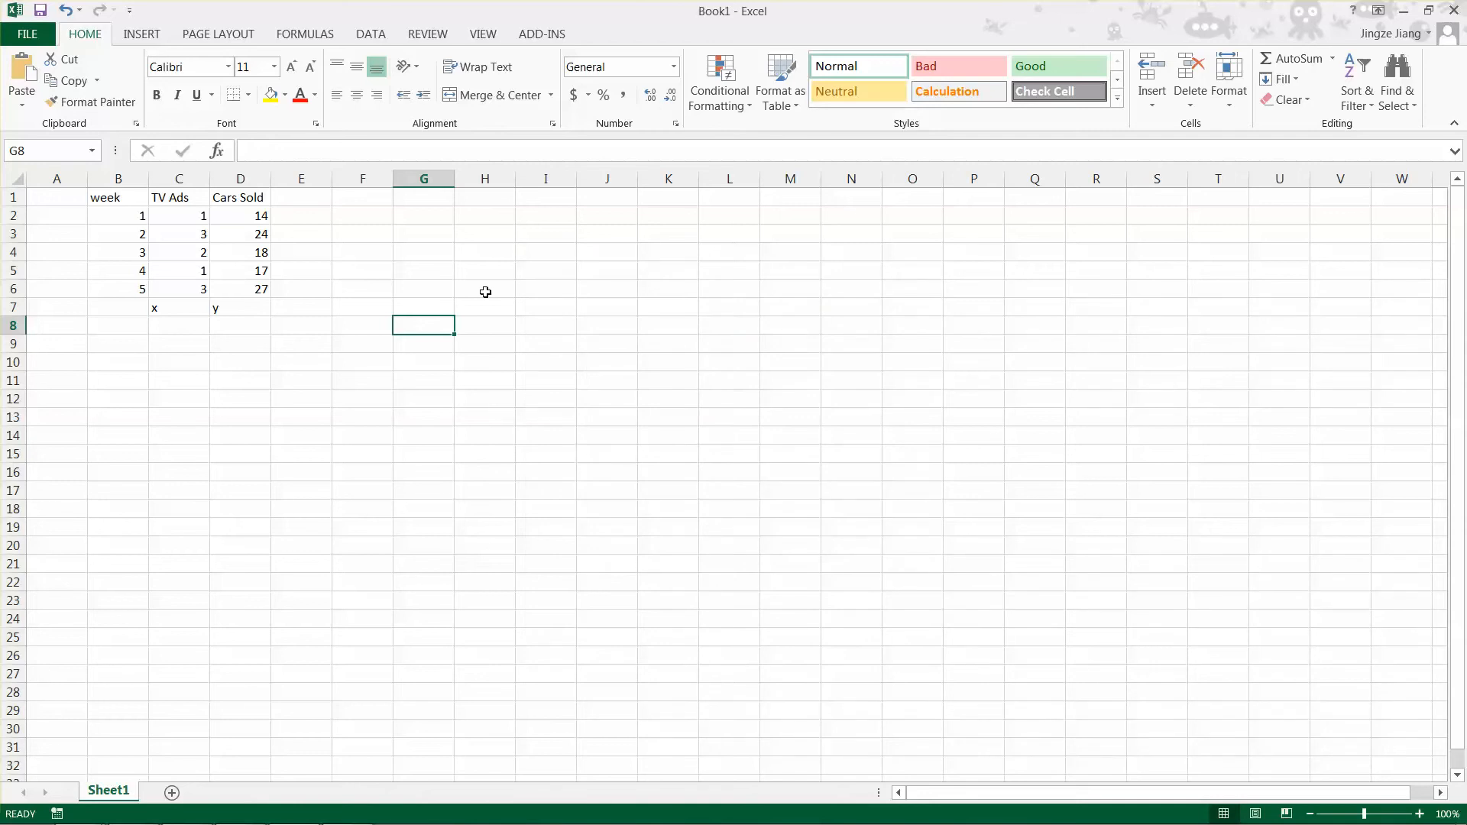
# Open the Regression tool from the Data Analysis tools
pyautogui.click(370, 35)
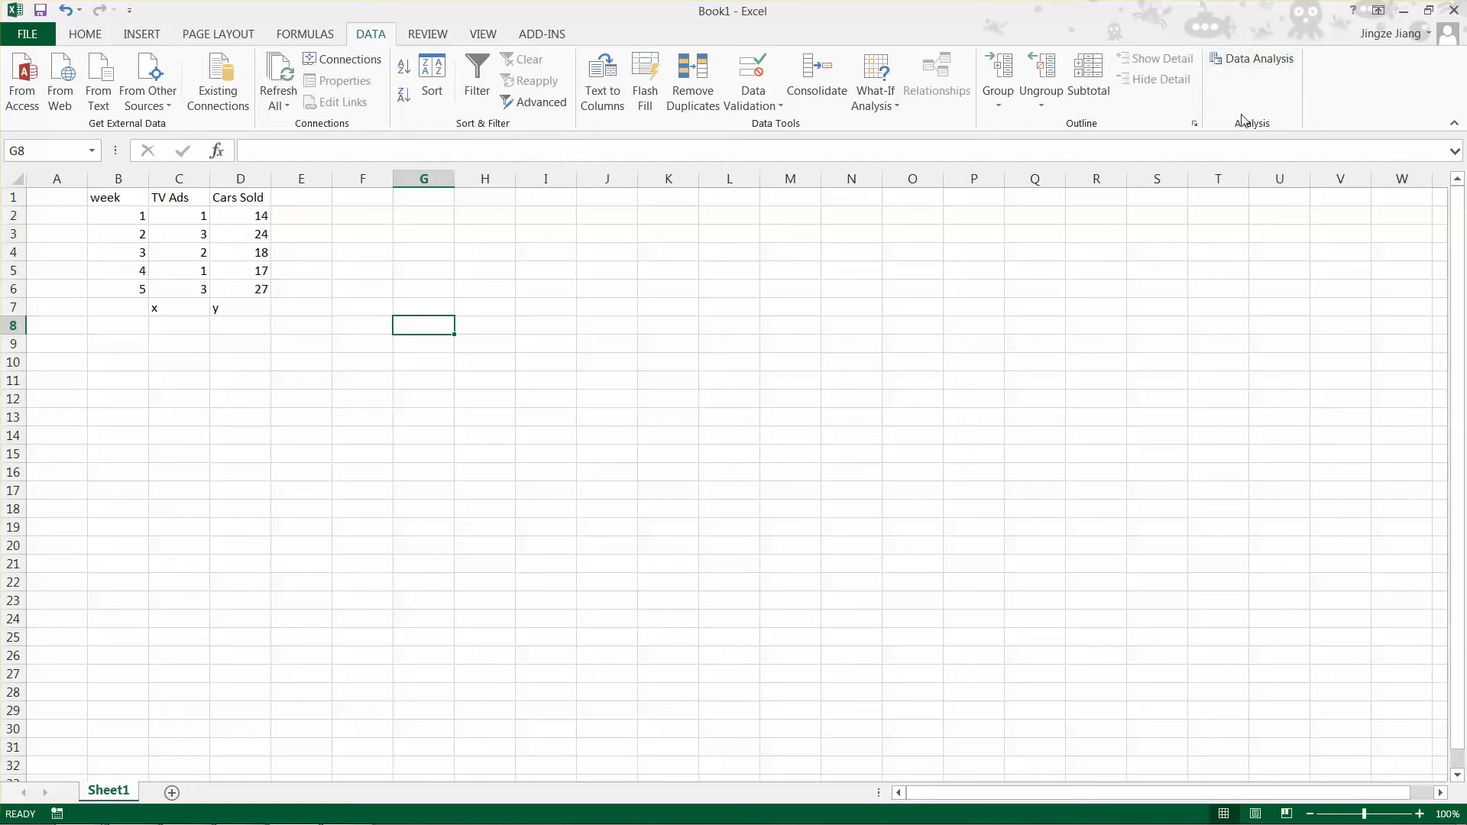
pyautogui.press('Down')
pyautogui.press('Down')
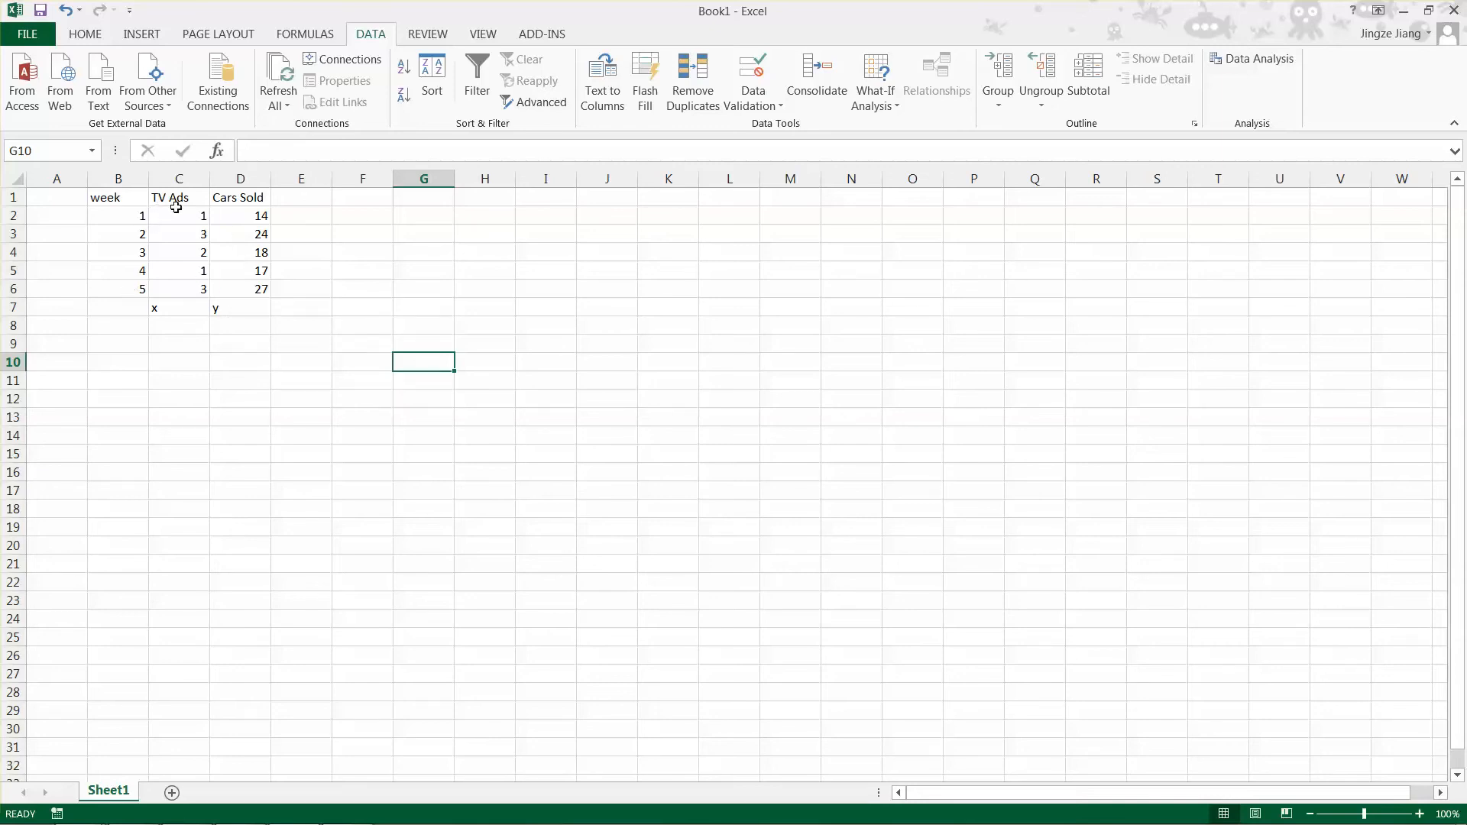
pyautogui.click(629, 341)
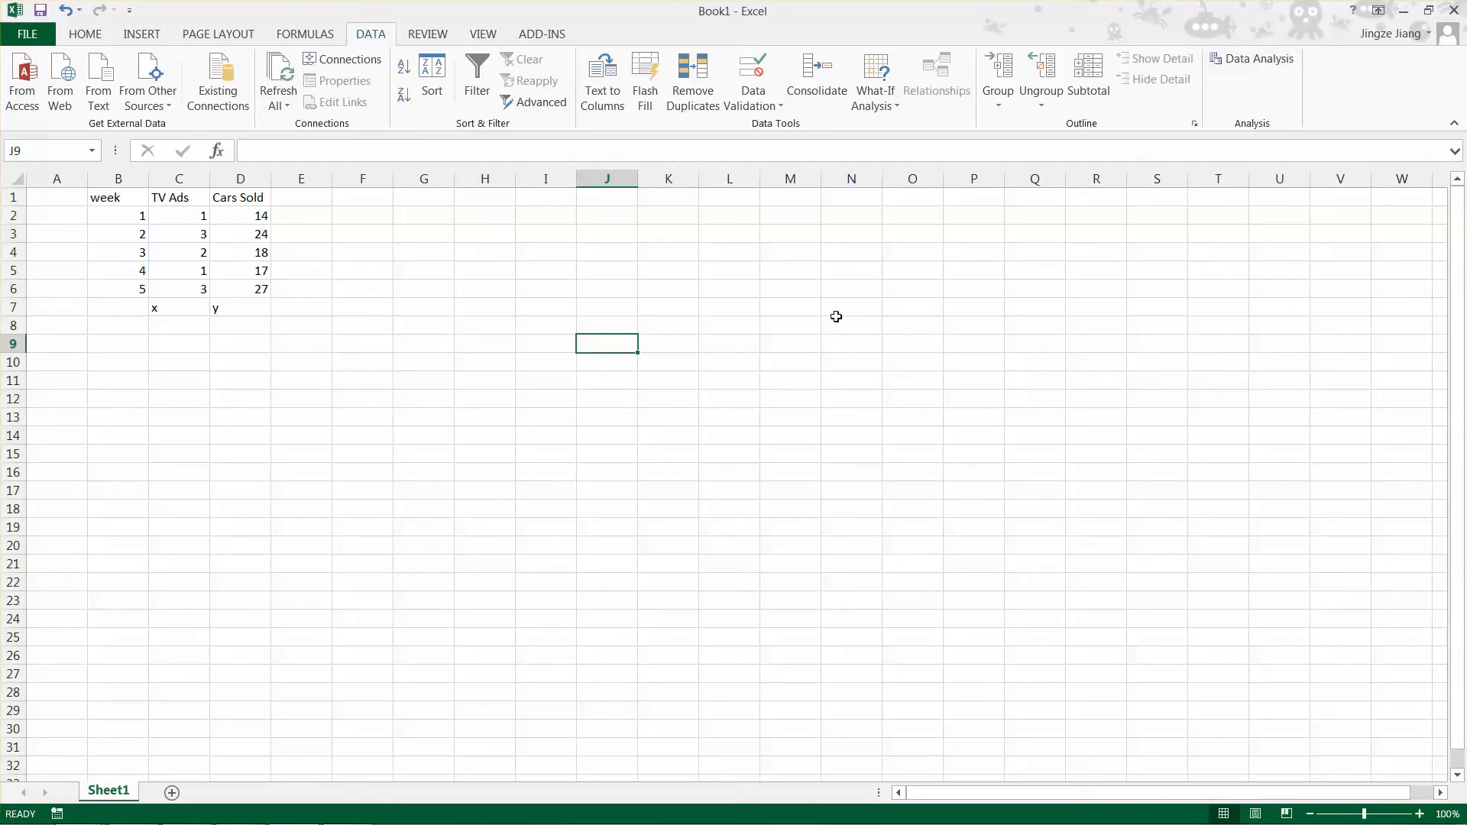
pyautogui.click(1239, 61)
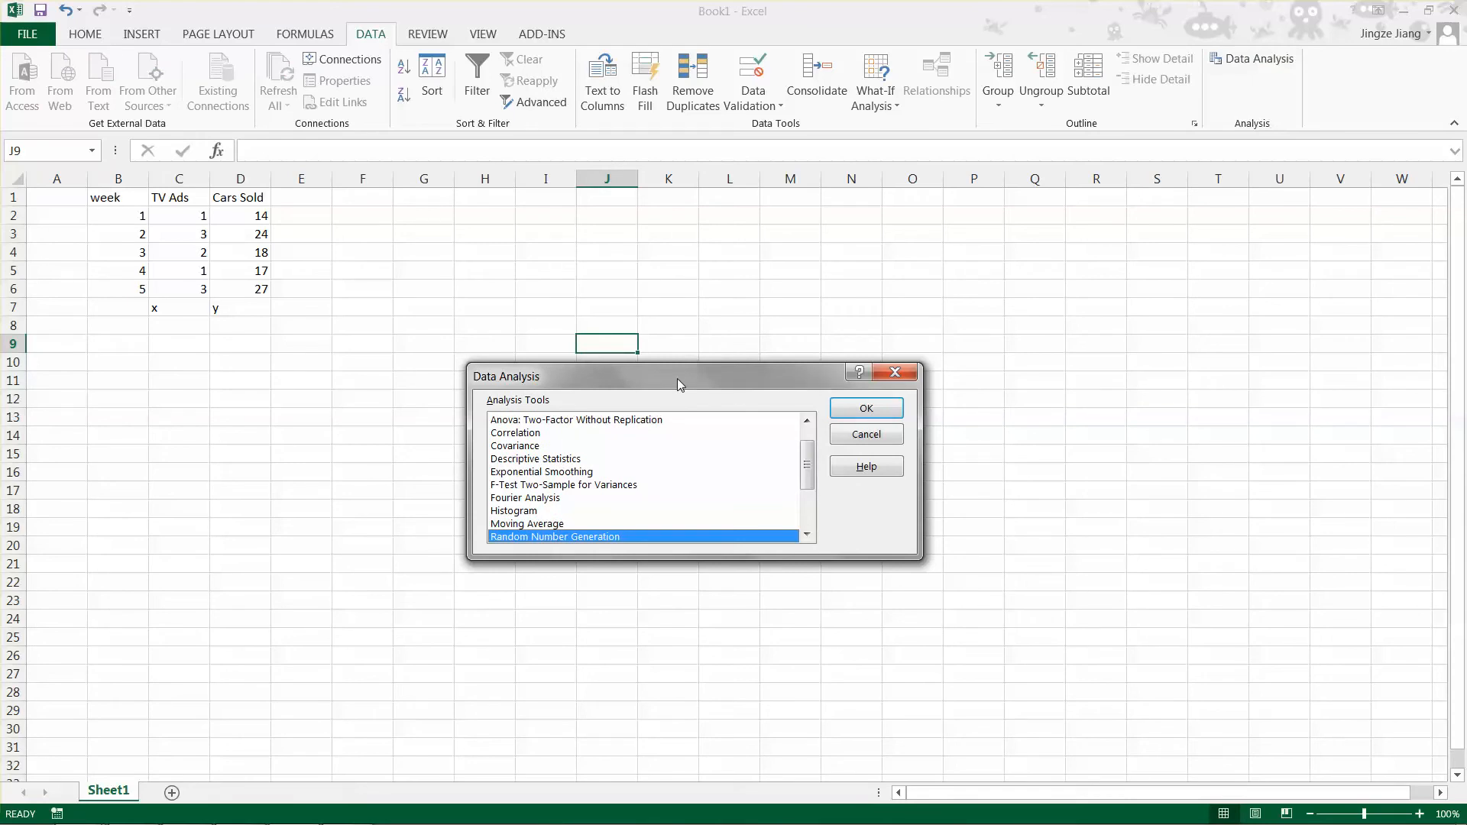
pyautogui.moveTo(678, 379); pyautogui.dragTo(693, 331)
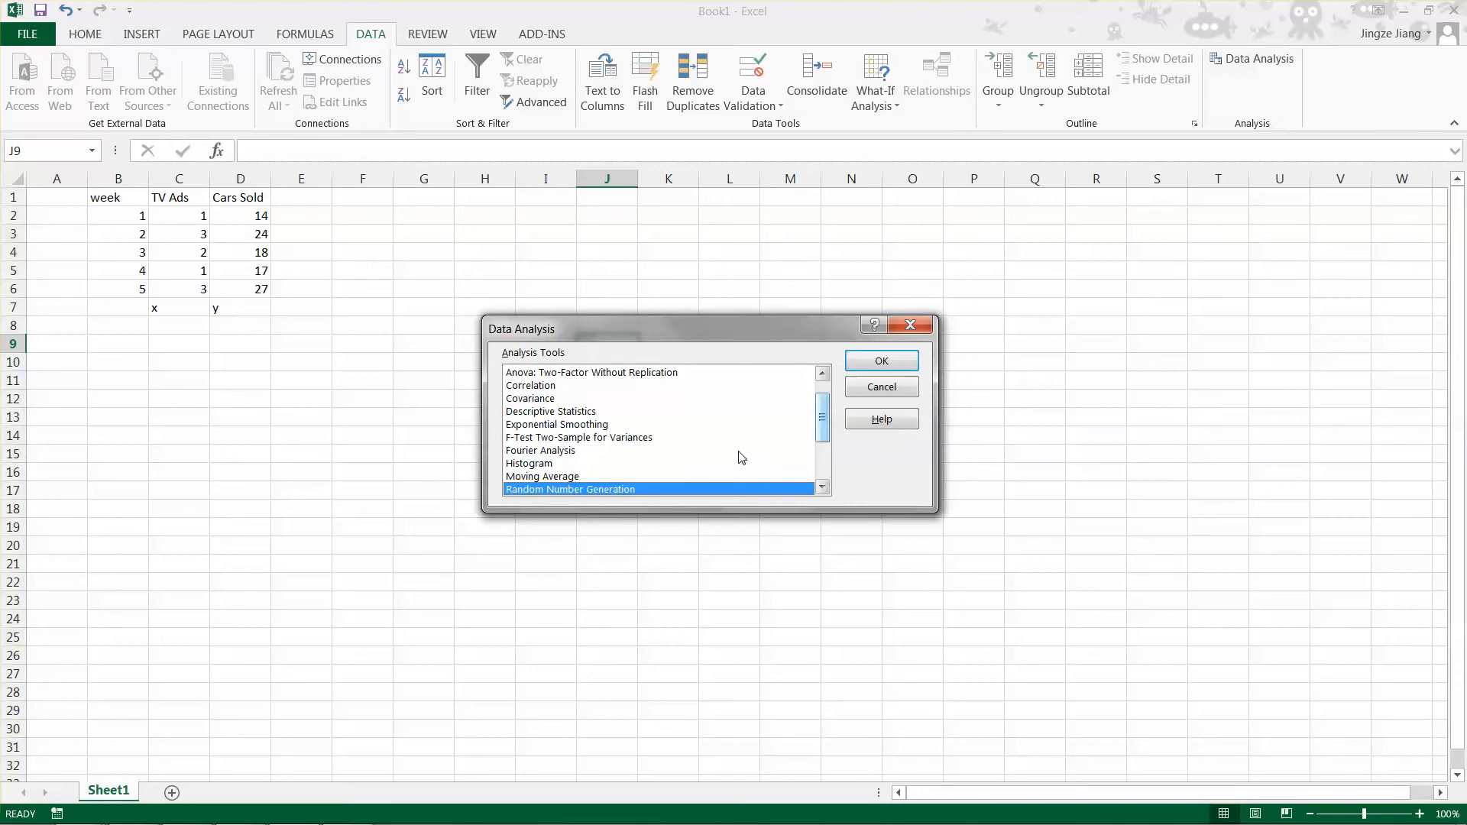
pyautogui.scroll(-1, 552, 426)
pyautogui.click(550, 428)
pyautogui.click(548, 432)
pyautogui.scroll(-2, 548, 431)
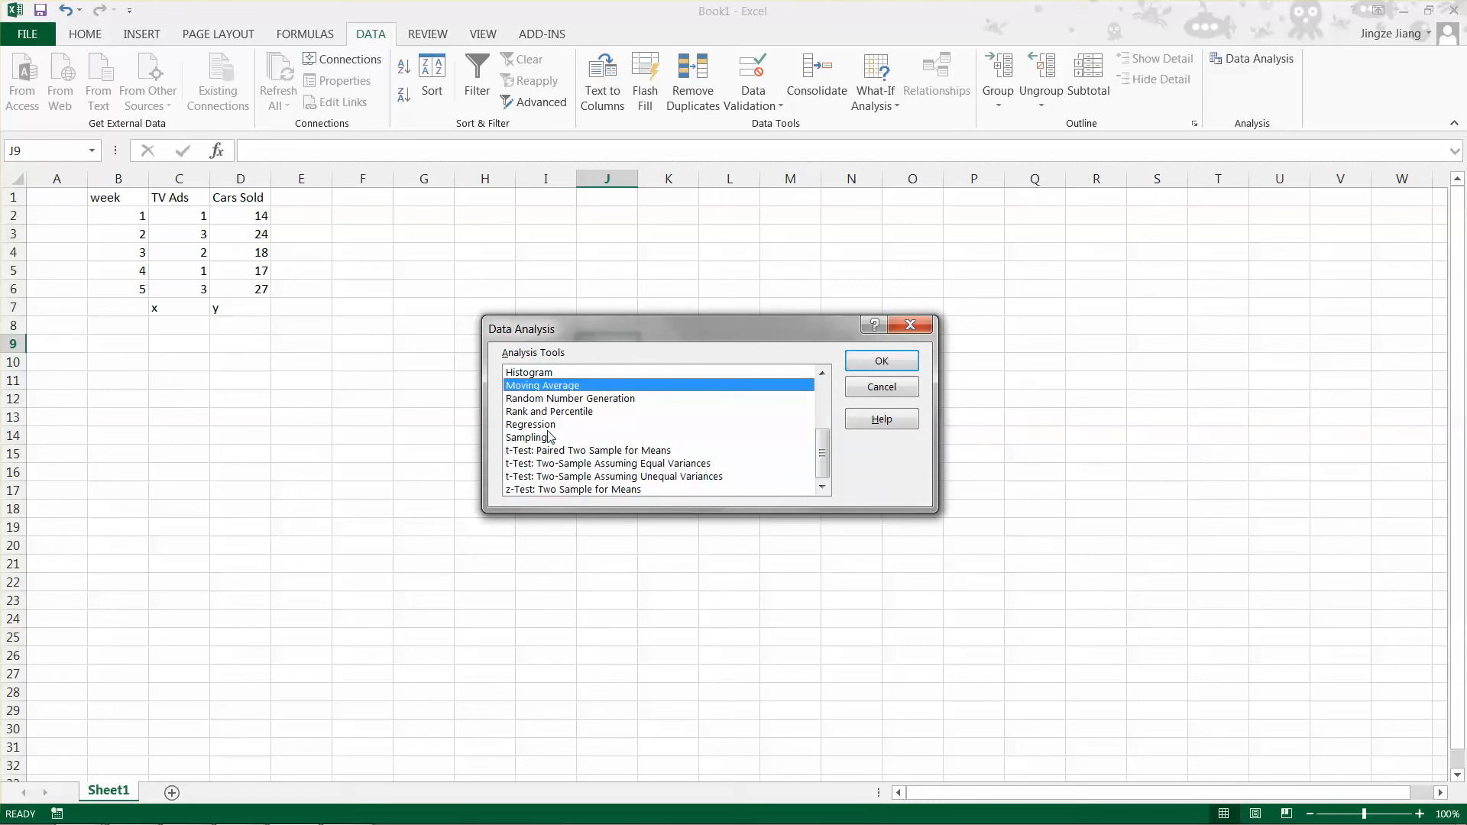
pyautogui.scroll(3, 549, 436)
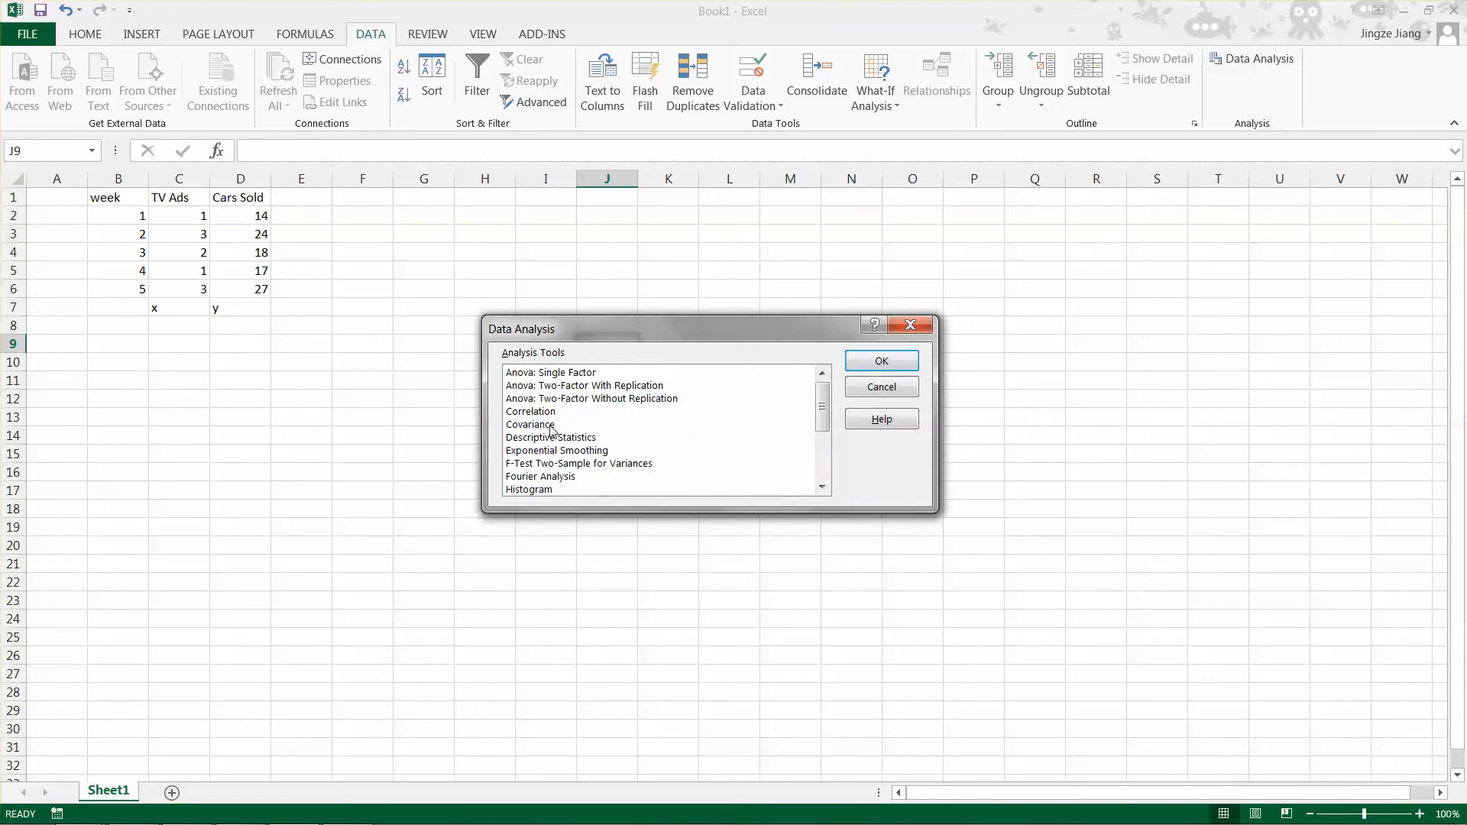
pyautogui.scroll(-2, 549, 428)
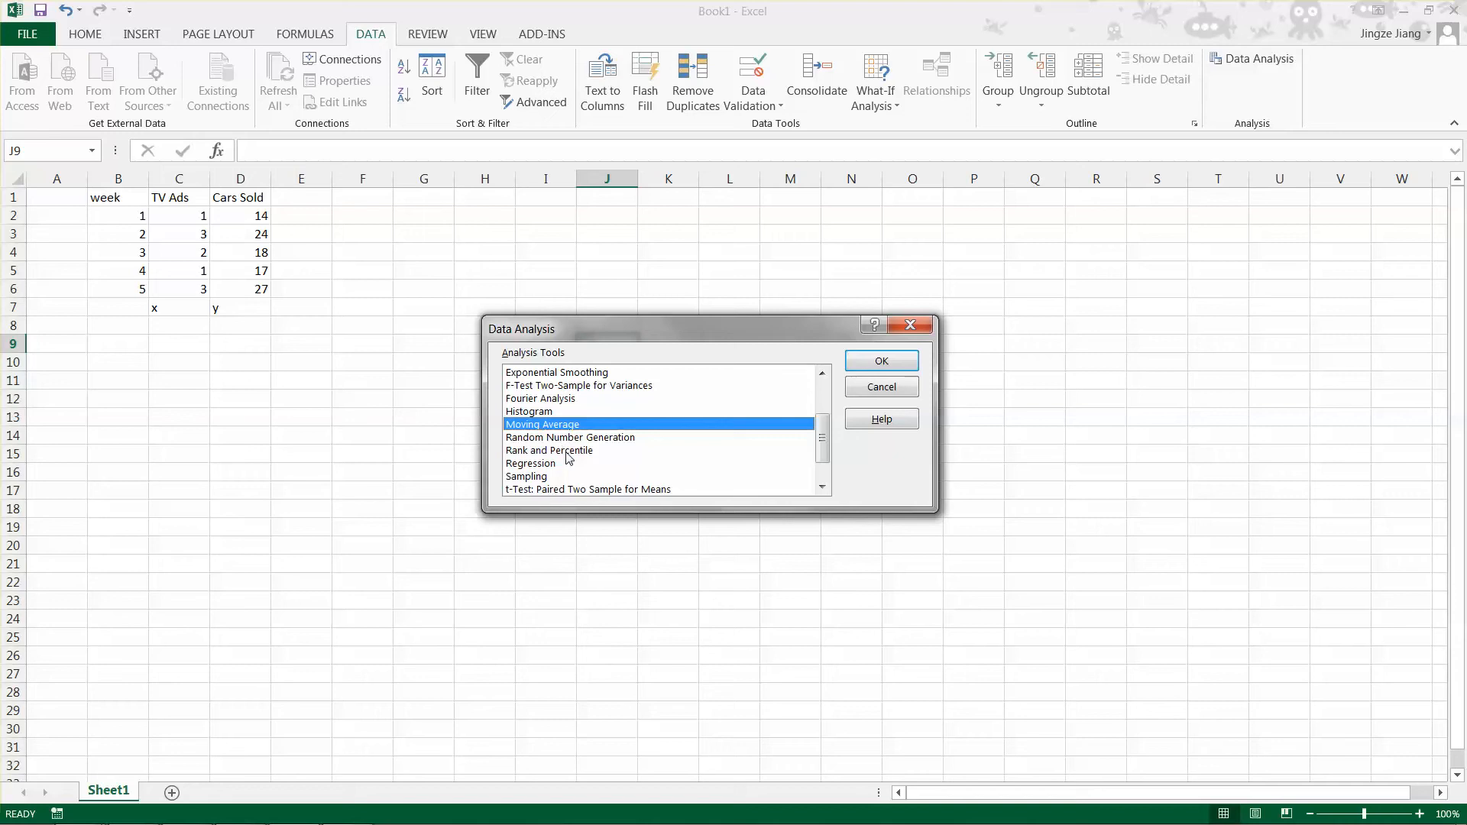
pyautogui.scroll(-1, 564, 457)
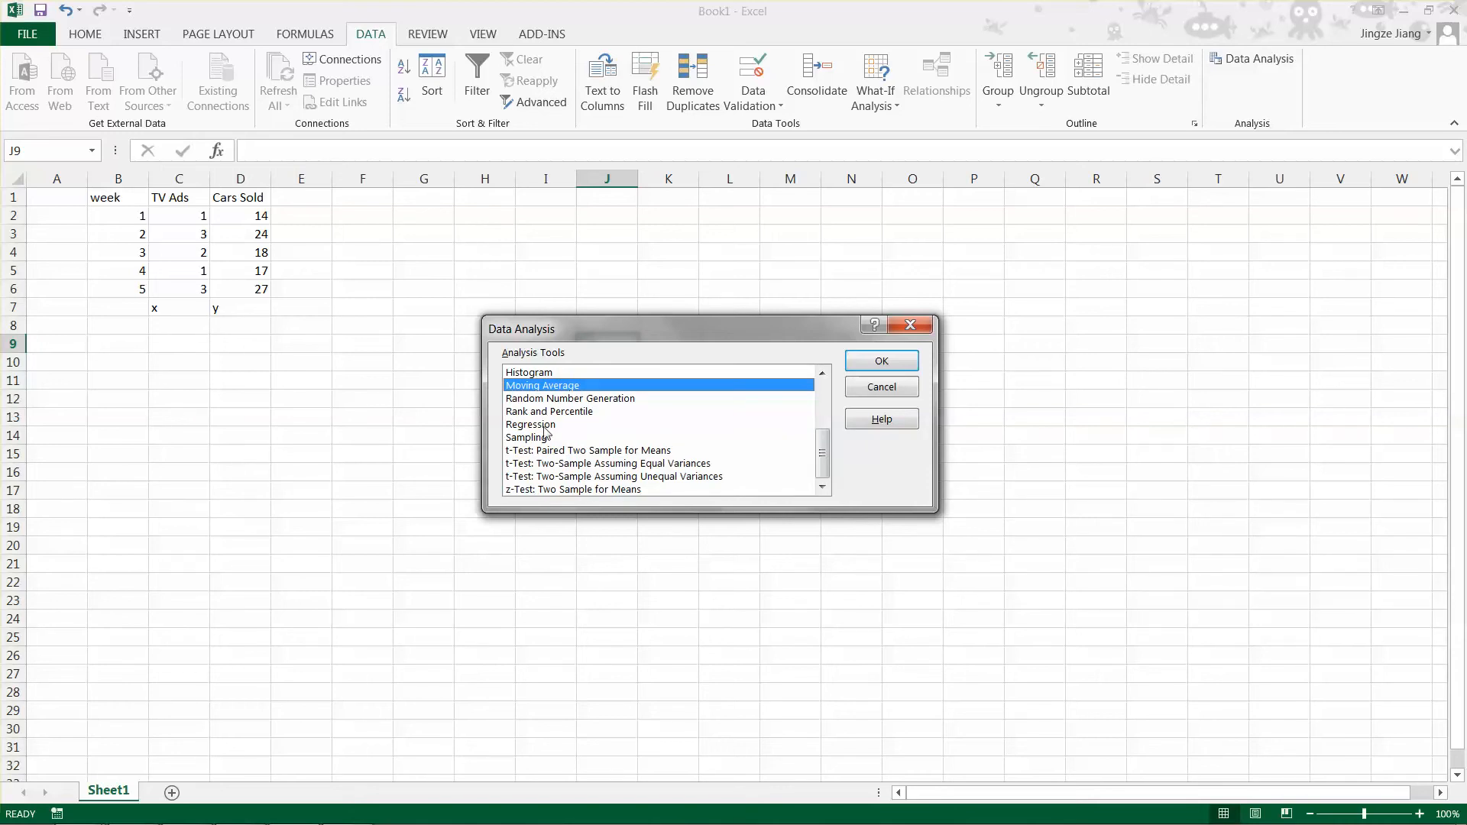
pyautogui.click(544, 425)
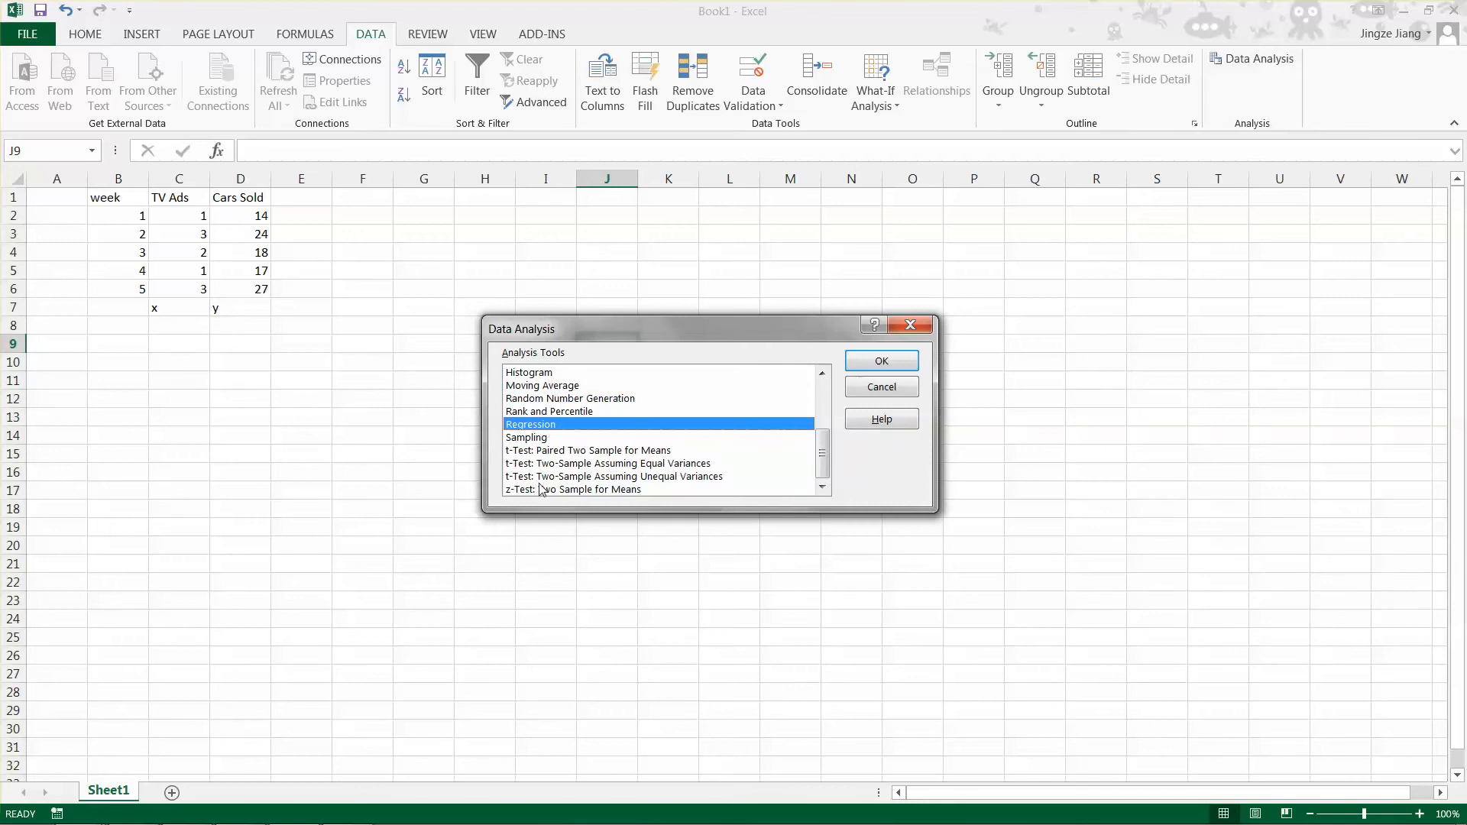
pyautogui.doubleClick(512, 428)
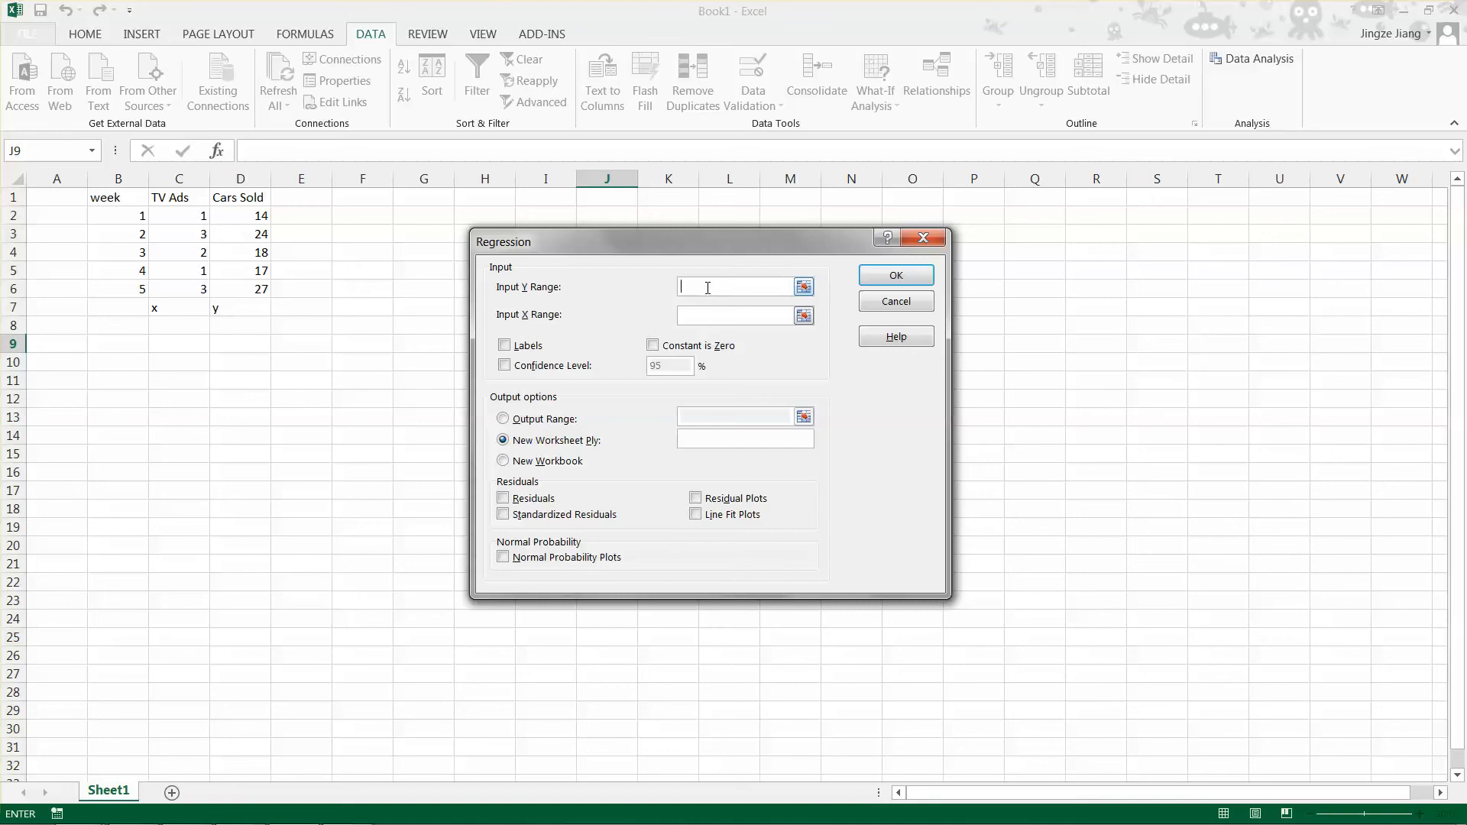
# Set the regression's Y input range to the Cars Sold data with its header, $D$1:$D$6
pyautogui.click(804, 289)
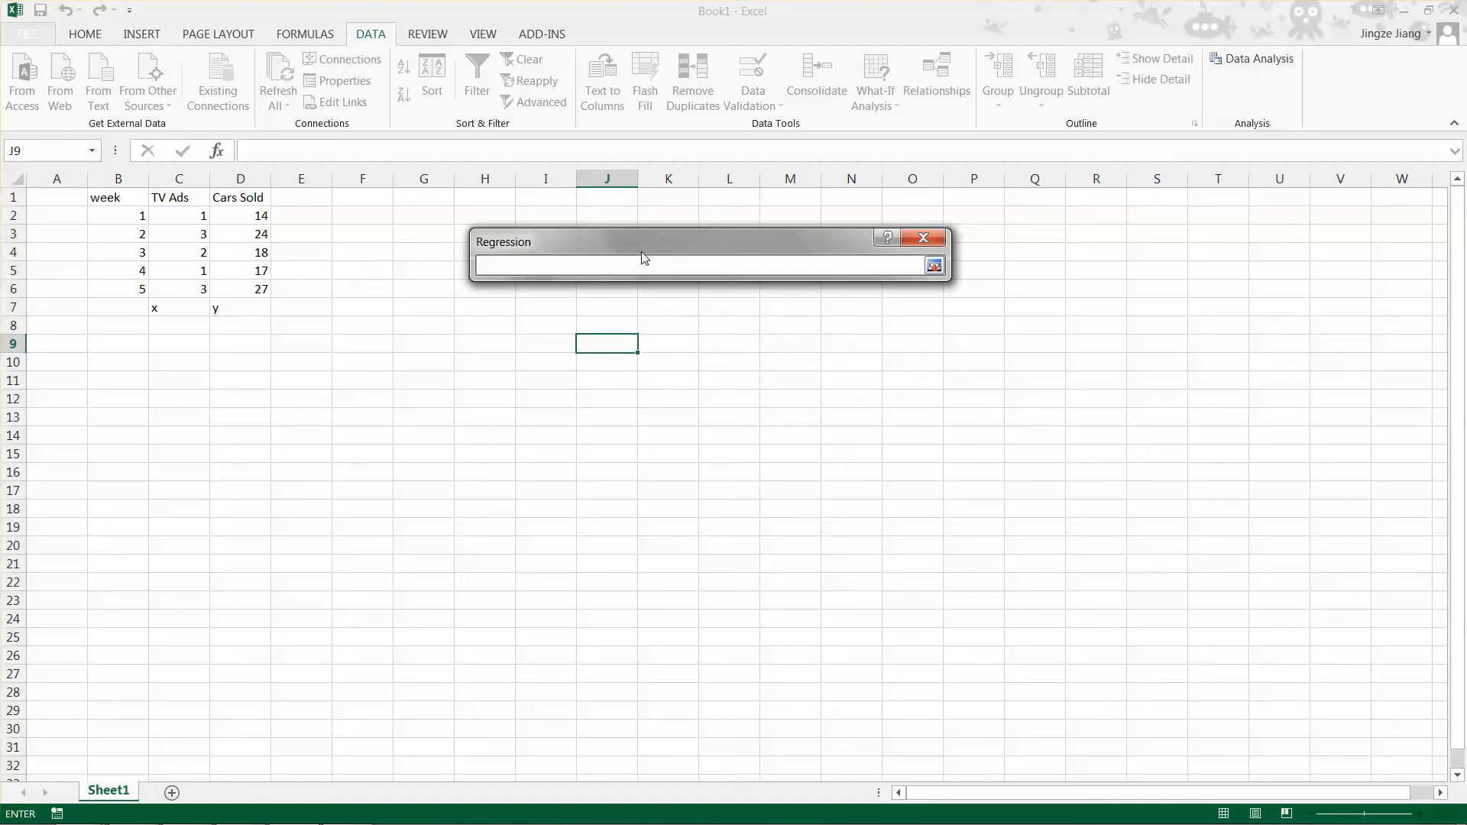
pyautogui.click(240, 195)
pyautogui.moveTo(240, 194); pyautogui.dragTo(261, 283)
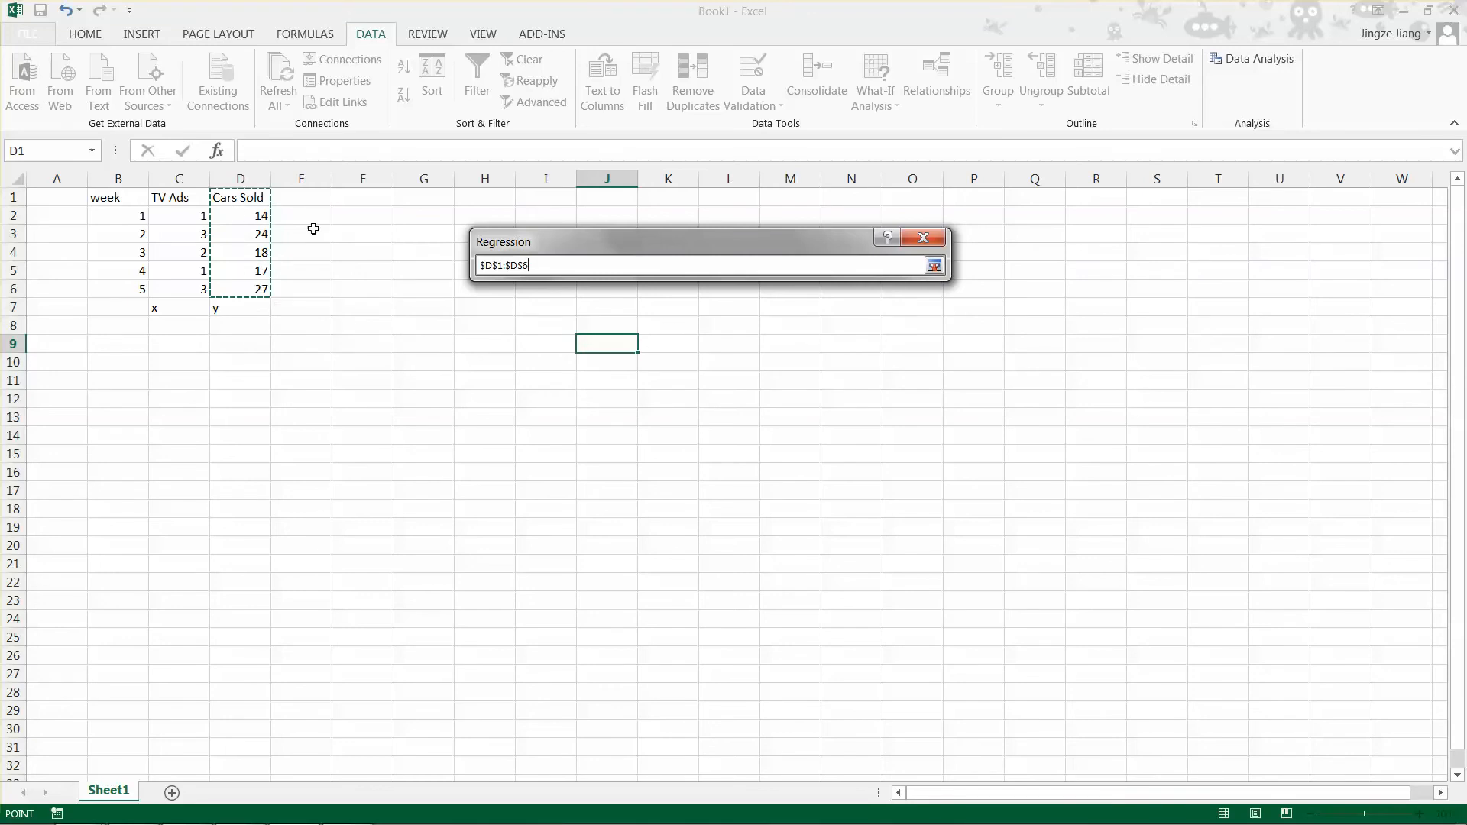
pyautogui.click(934, 266)
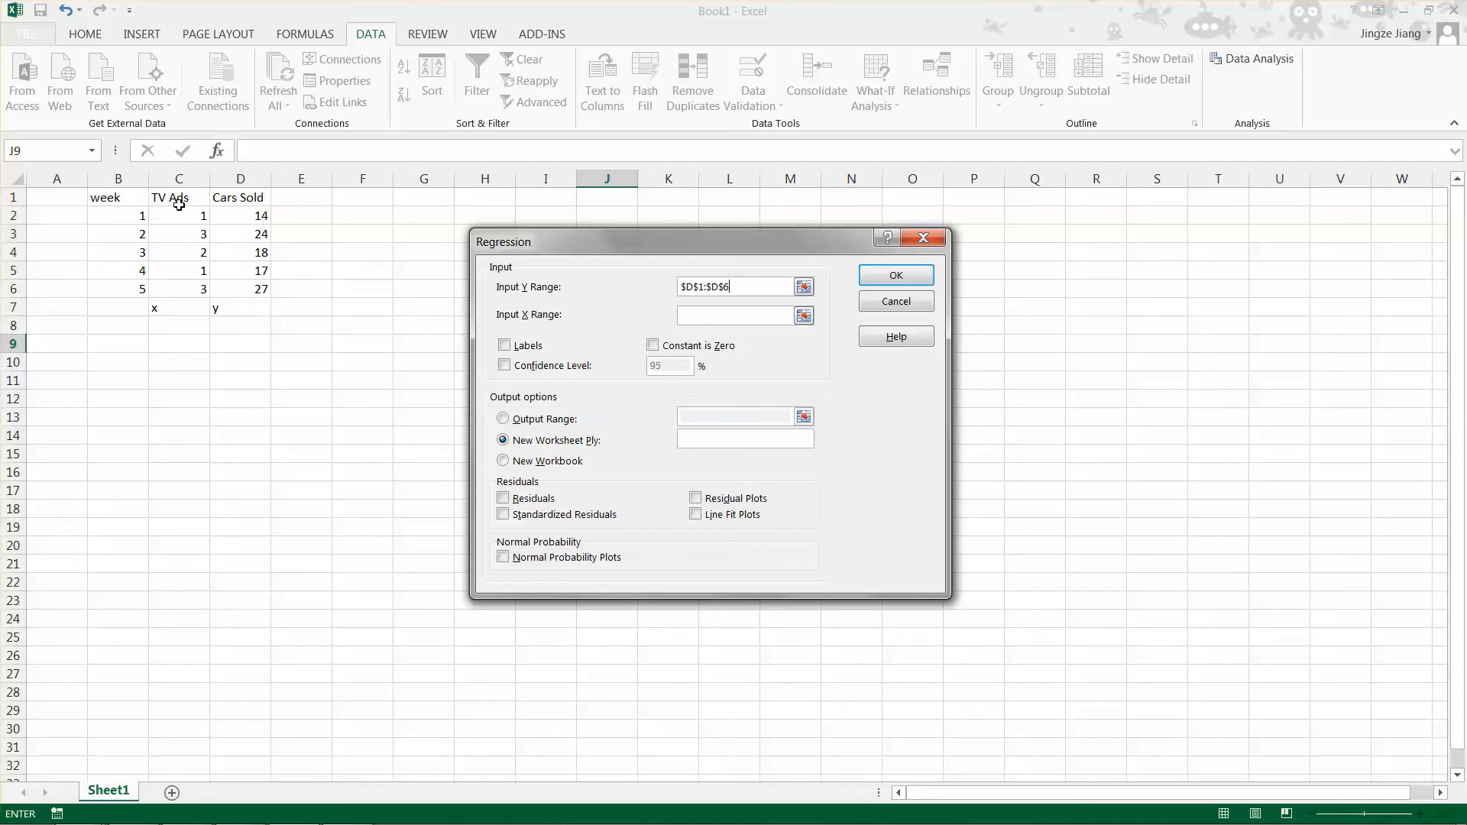
# Set the X input range to the TV Ads data, $C$1:$C$6, and mark the input ranges as including labels
pyautogui.click(804, 316)
pyautogui.click(188, 201)
pyautogui.moveTo(187, 201); pyautogui.dragTo(182, 287)
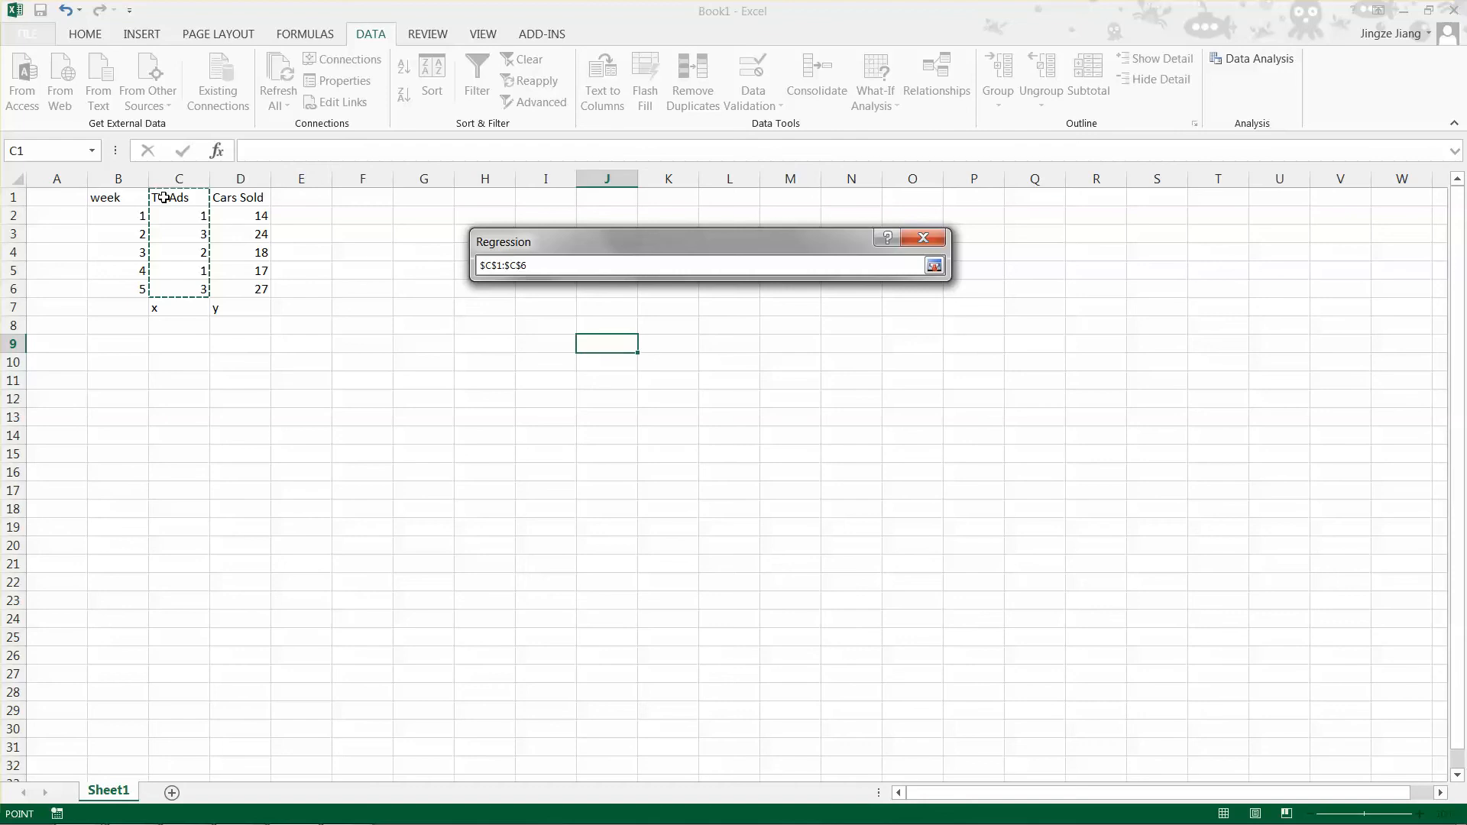
pyautogui.click(934, 267)
pyautogui.moveTo(616, 242); pyautogui.dragTo(532, 227)
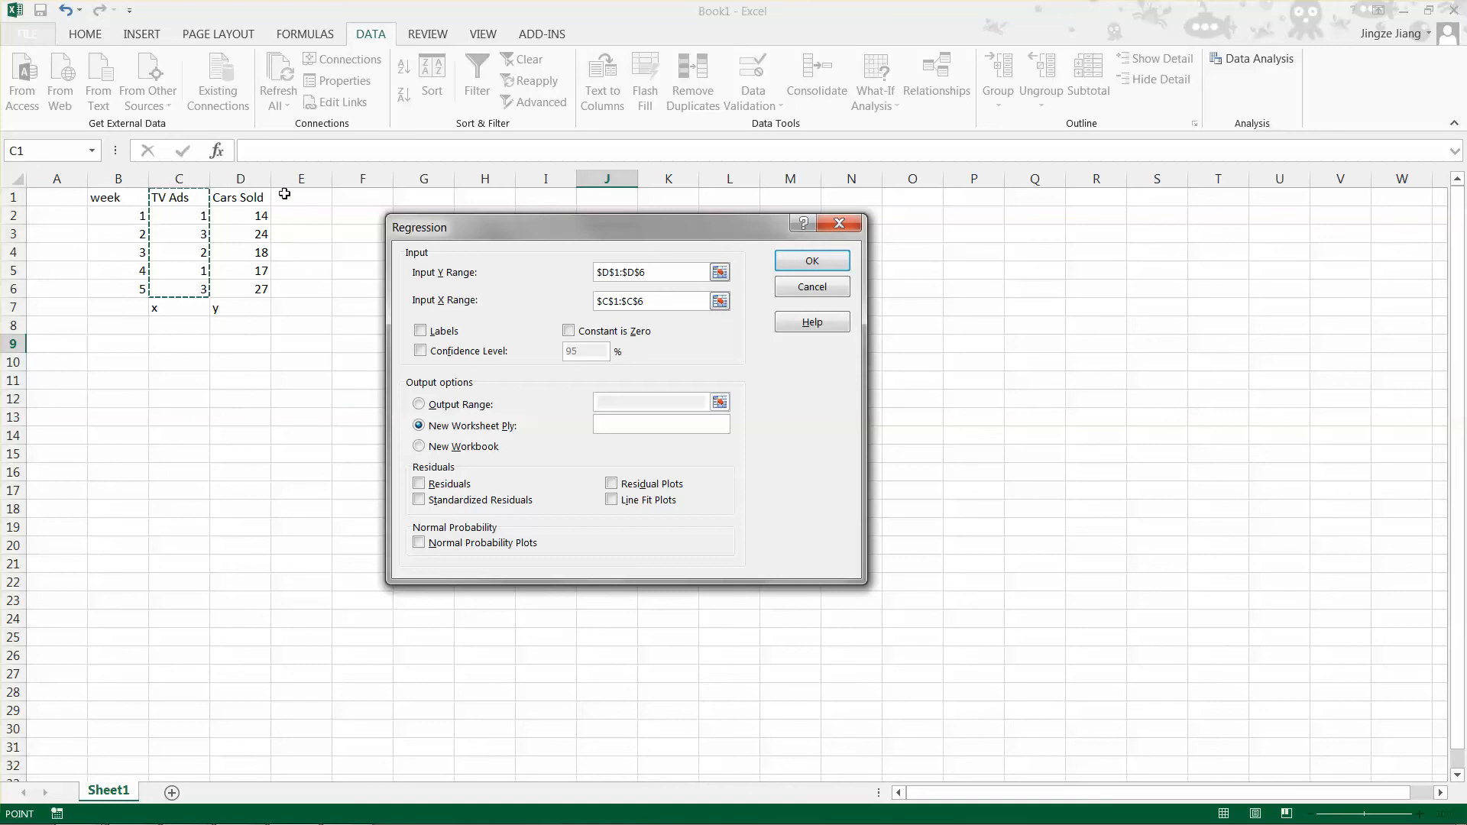
pyautogui.click(422, 332)
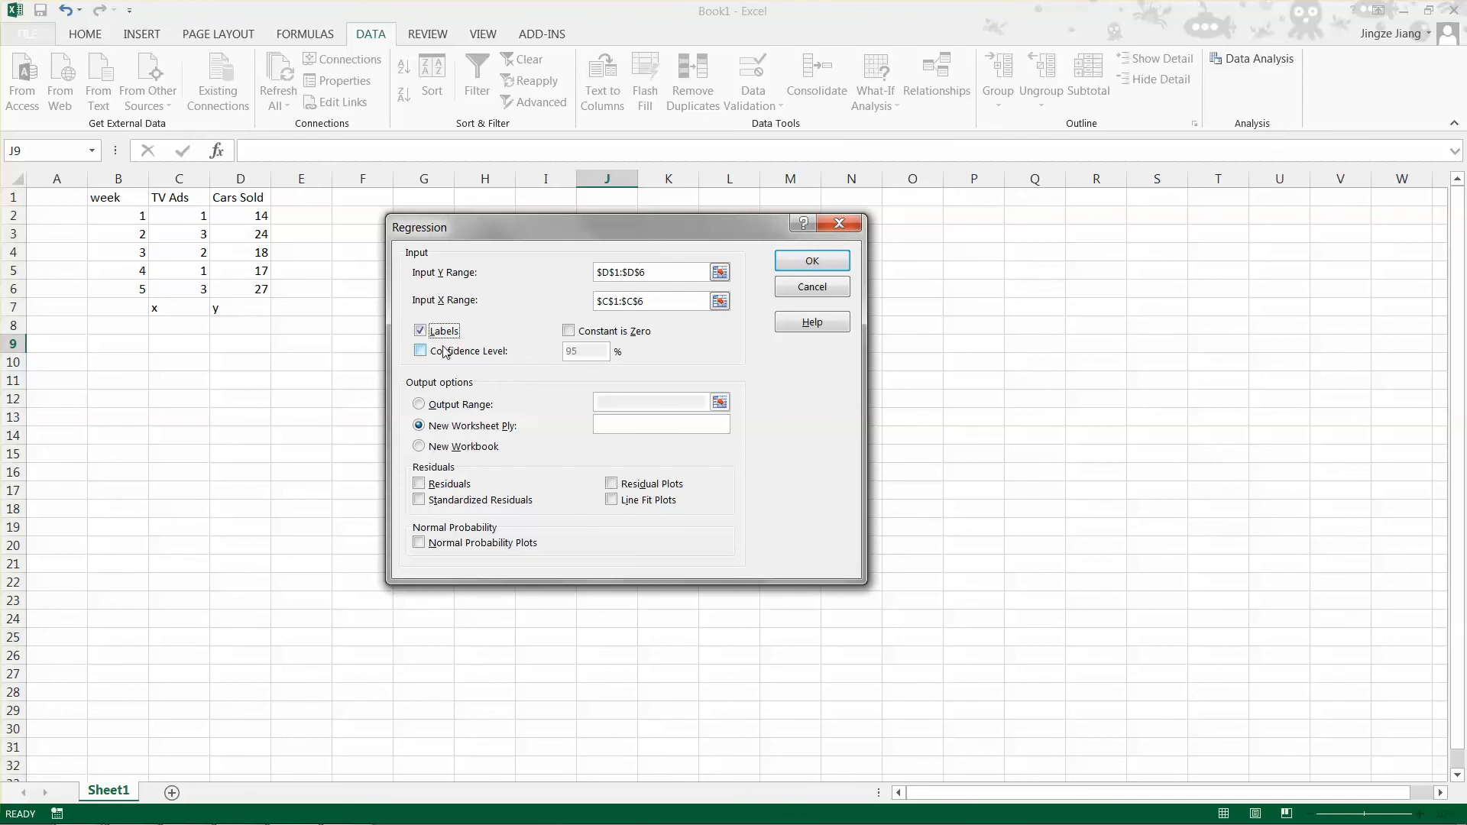
pyautogui.click(420, 352)
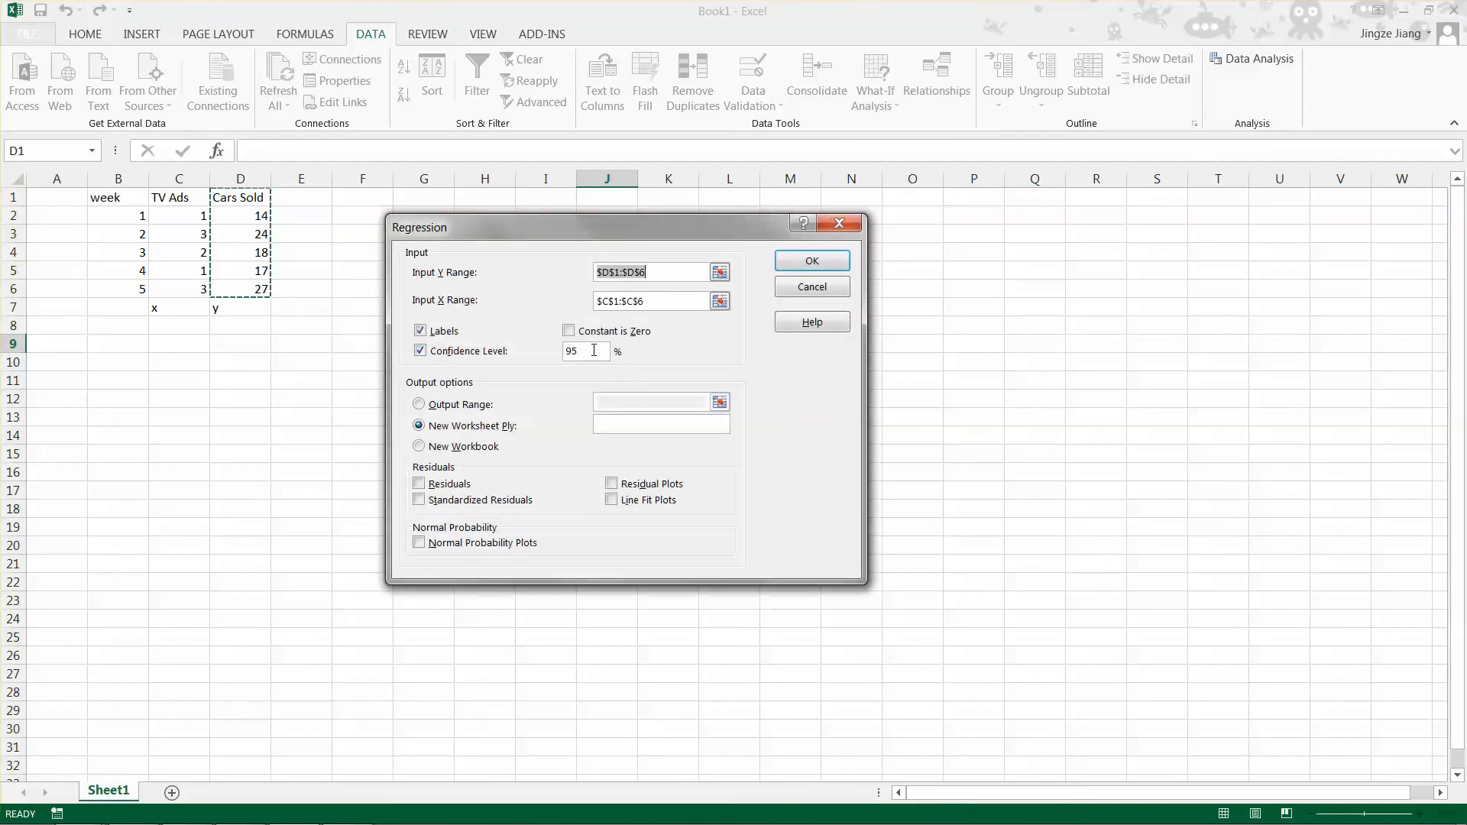
pyautogui.moveTo(594, 350); pyautogui.dragTo(534, 354)
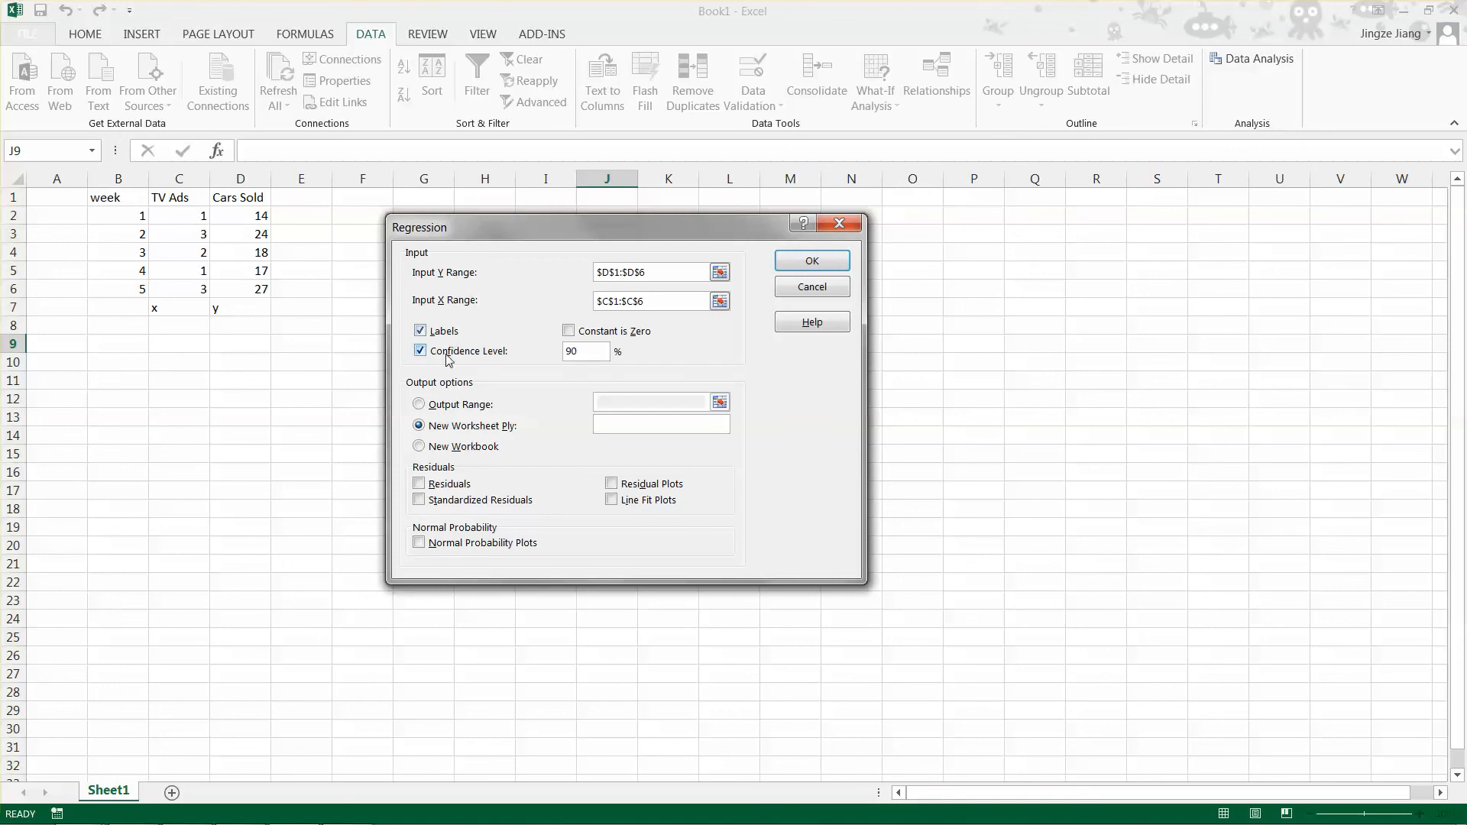
pyautogui.click(421, 352)
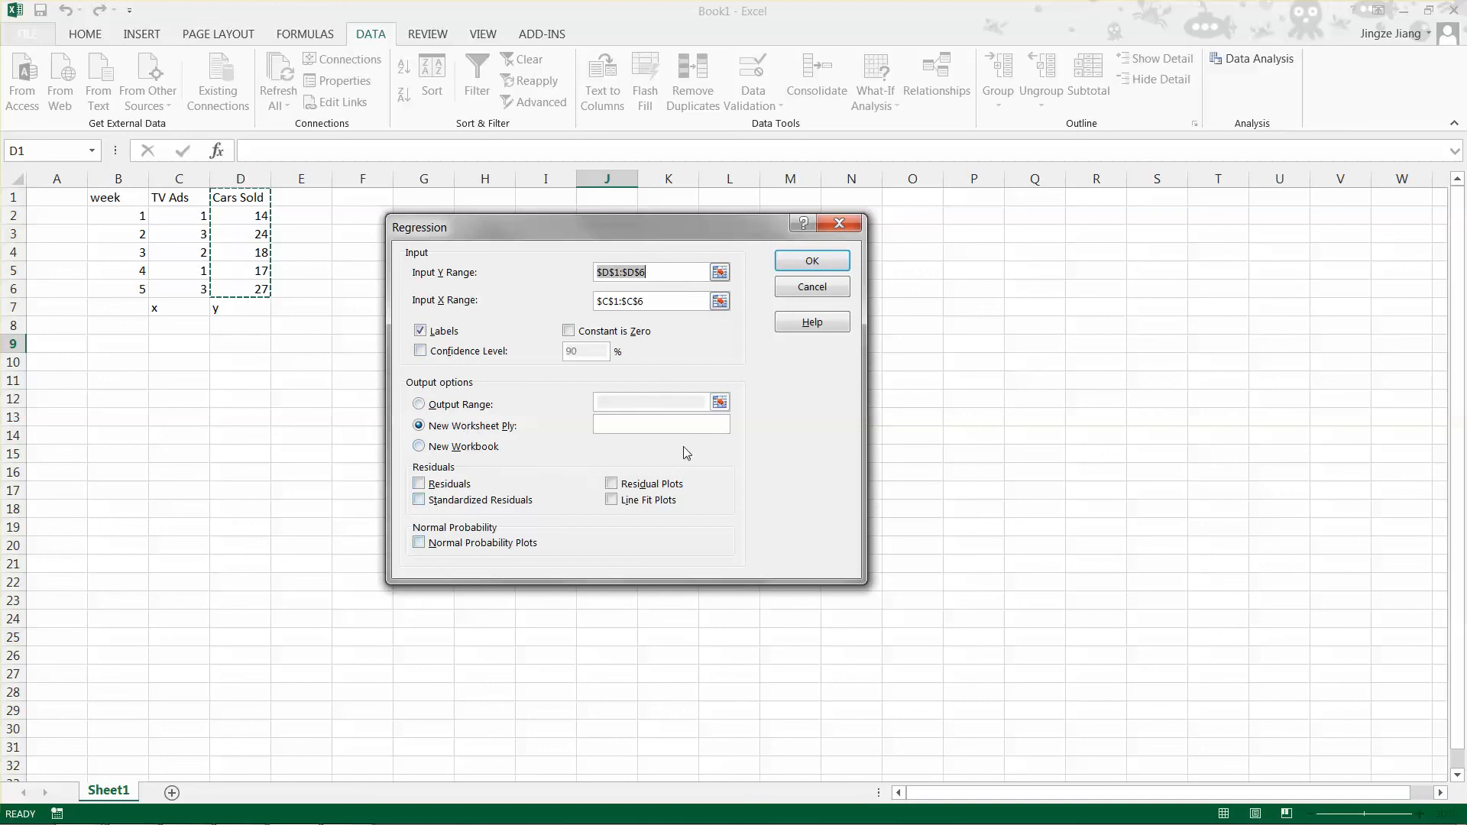
# Run the regression into a new worksheet named "regression" with residuals, standardized residuals, residual plots, line fit plots and normal probability plots
pyautogui.click(419, 426)
pyautogui.click(653, 426)
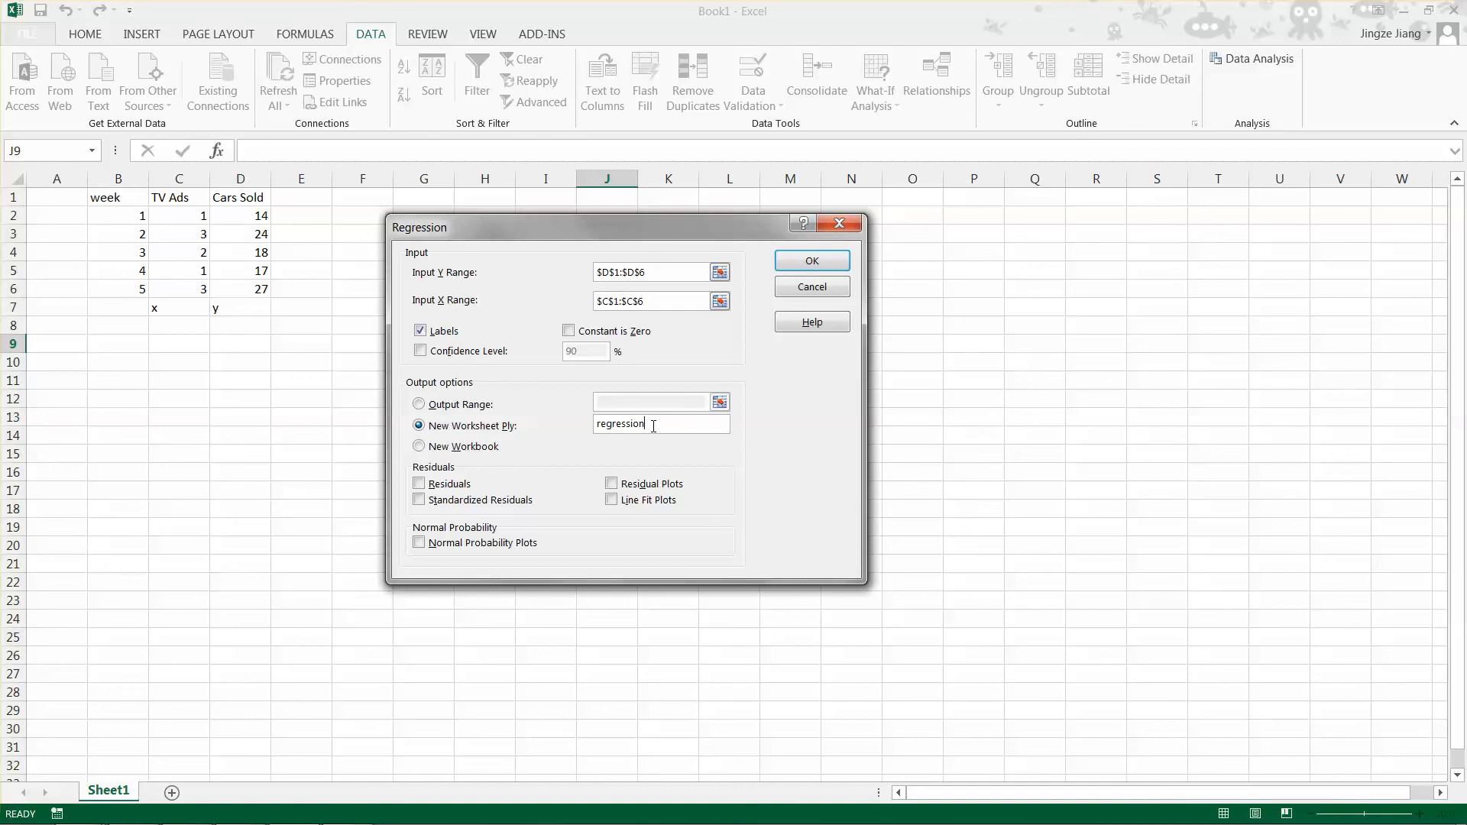
pyautogui.click(419, 485)
pyautogui.click(419, 508)
pyautogui.click(611, 484)
pyautogui.click(611, 505)
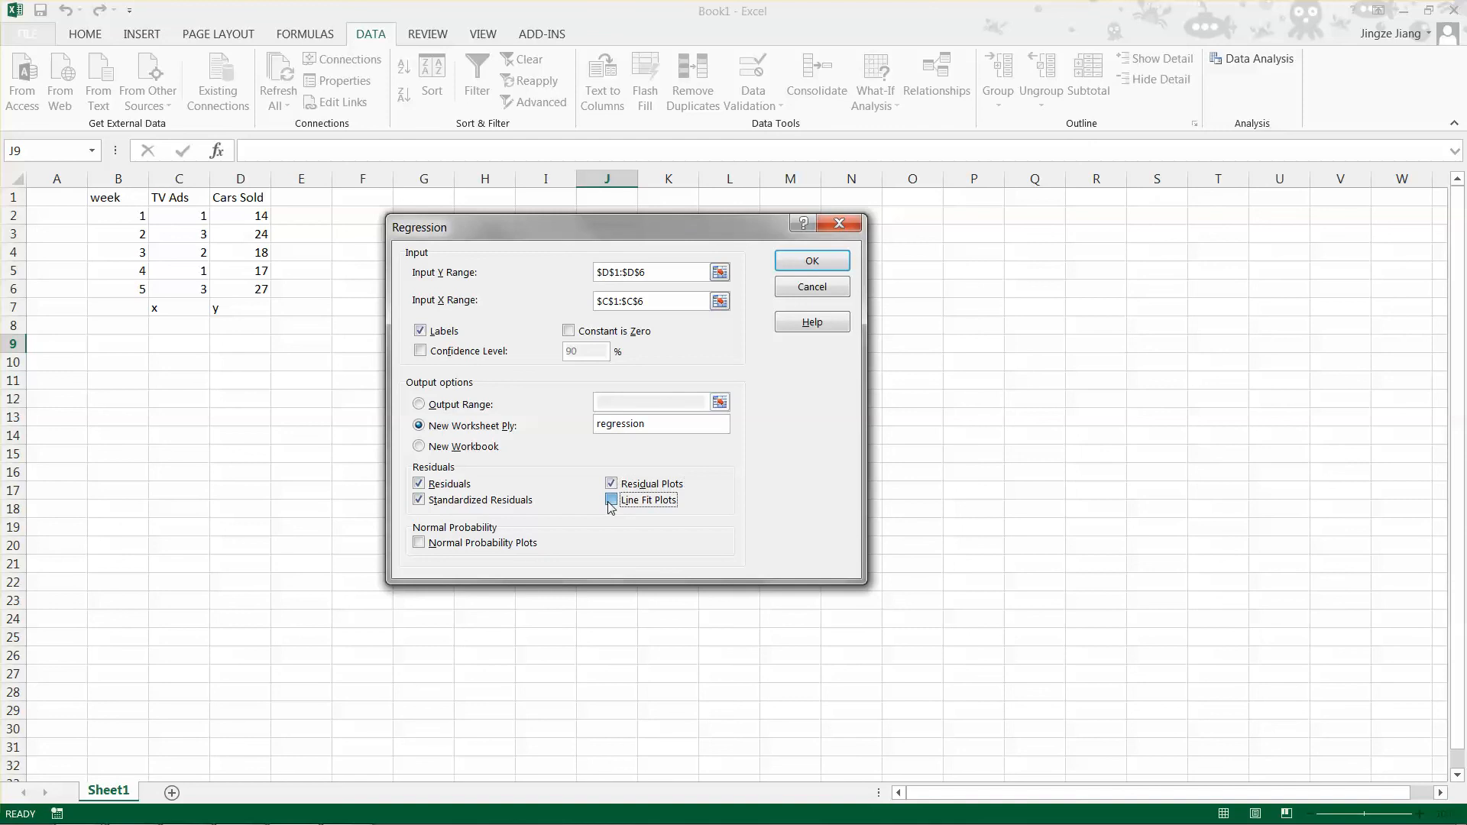
pyautogui.click(419, 544)
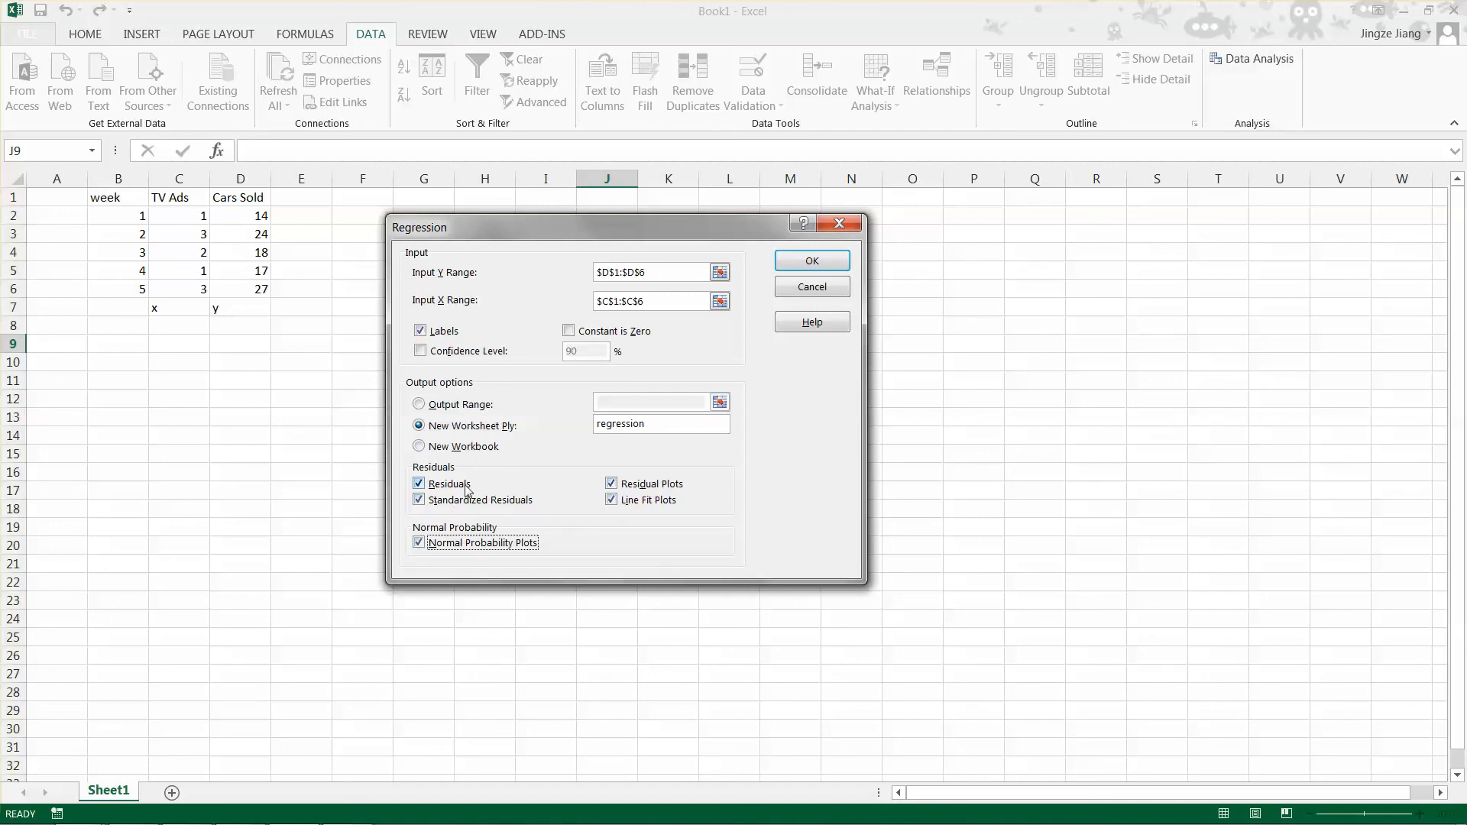
pyautogui.click(795, 262)
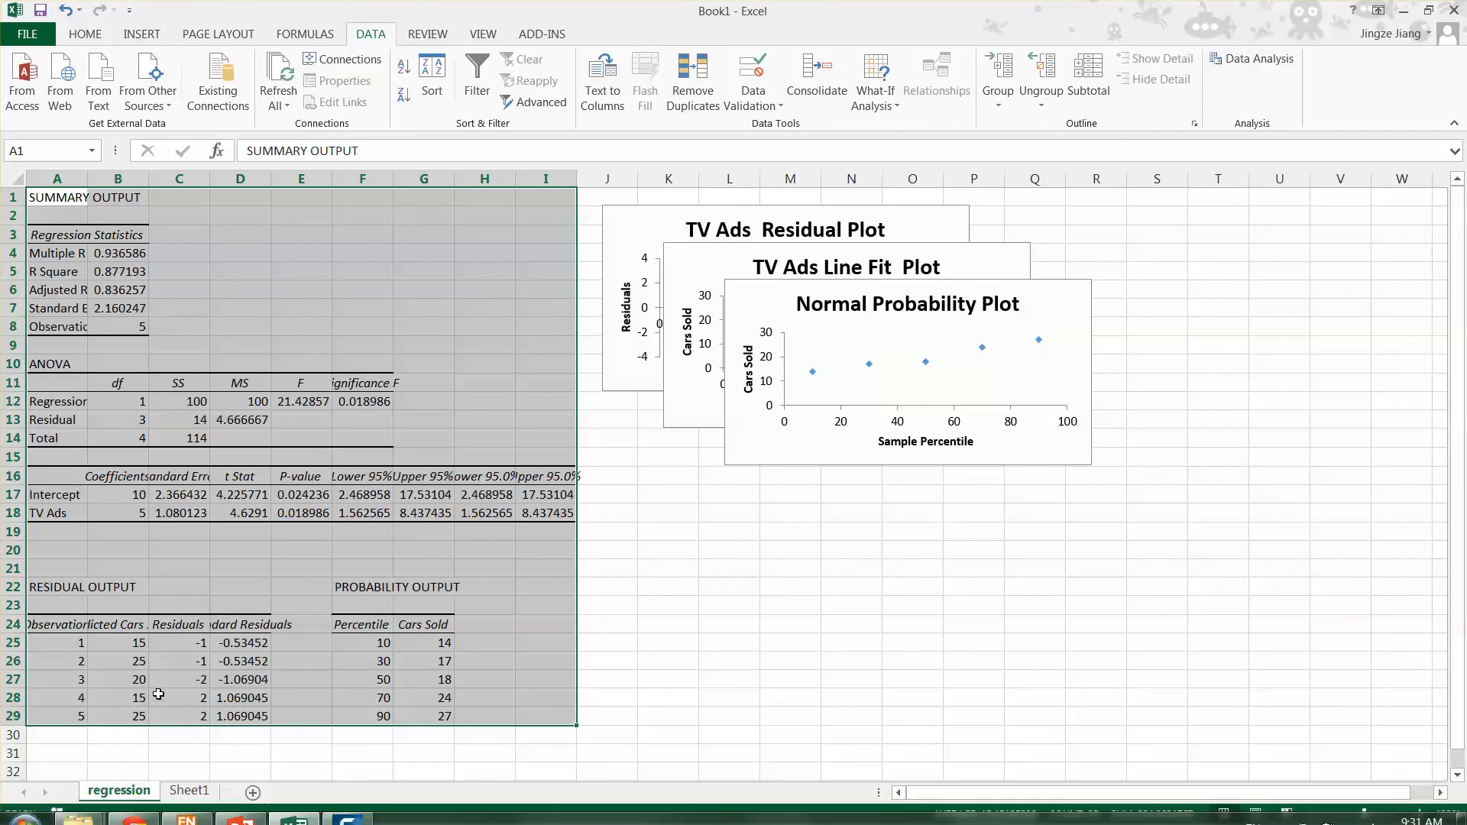
# Separate the overlapping charts by moving the Normal Probability Plot to the right and the Line Fit Plot below the Residual Plot
pyautogui.moveTo(754, 464); pyautogui.dragTo(1144, 576)
pyautogui.moveTo(770, 425); pyautogui.dragTo(739, 751)
pyautogui.click(1225, 399)
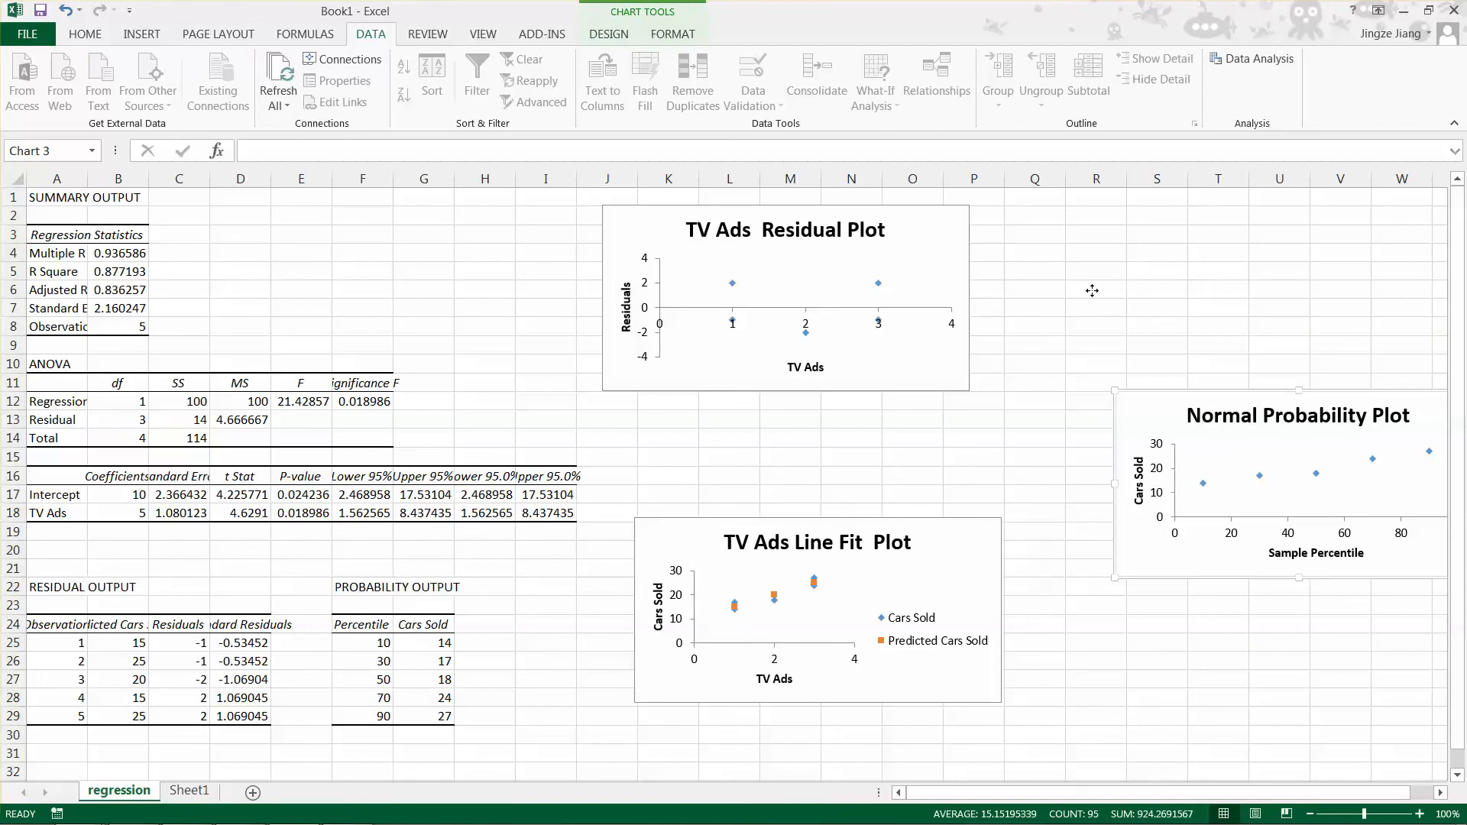
# Move the Normal Probability Plot up and closer to the Residual Plot so the whole chart fits beside it
pyautogui.moveTo(1092, 290); pyautogui.dragTo(1105, 292)
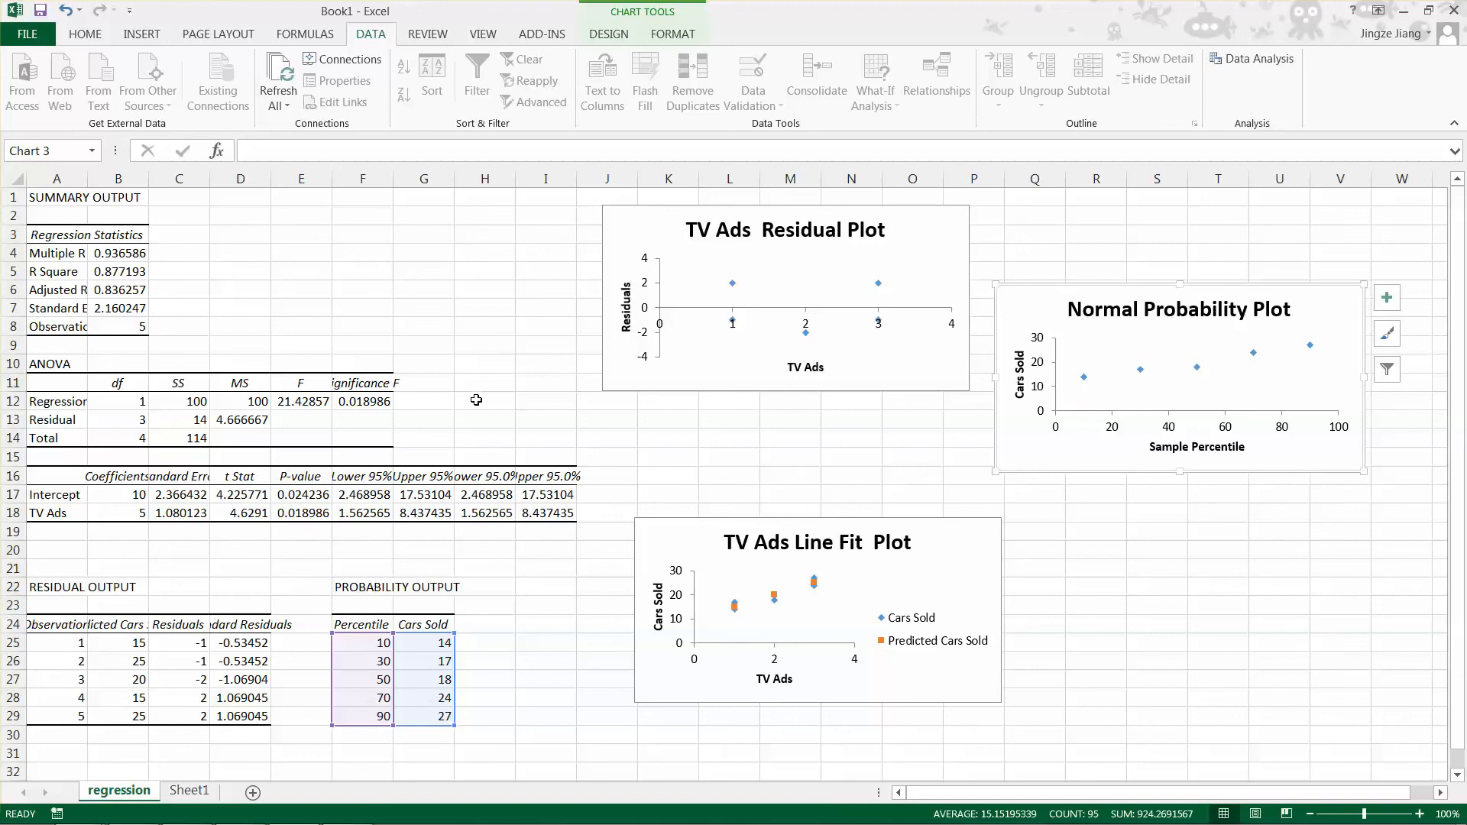
# Format the regression output tables in A1:J29 as Number with 4 decimal places
pyautogui.moveTo(46, 216); pyautogui.dragTo(71, 387)
pyautogui.moveTo(38, 197); pyautogui.dragTo(598, 710)
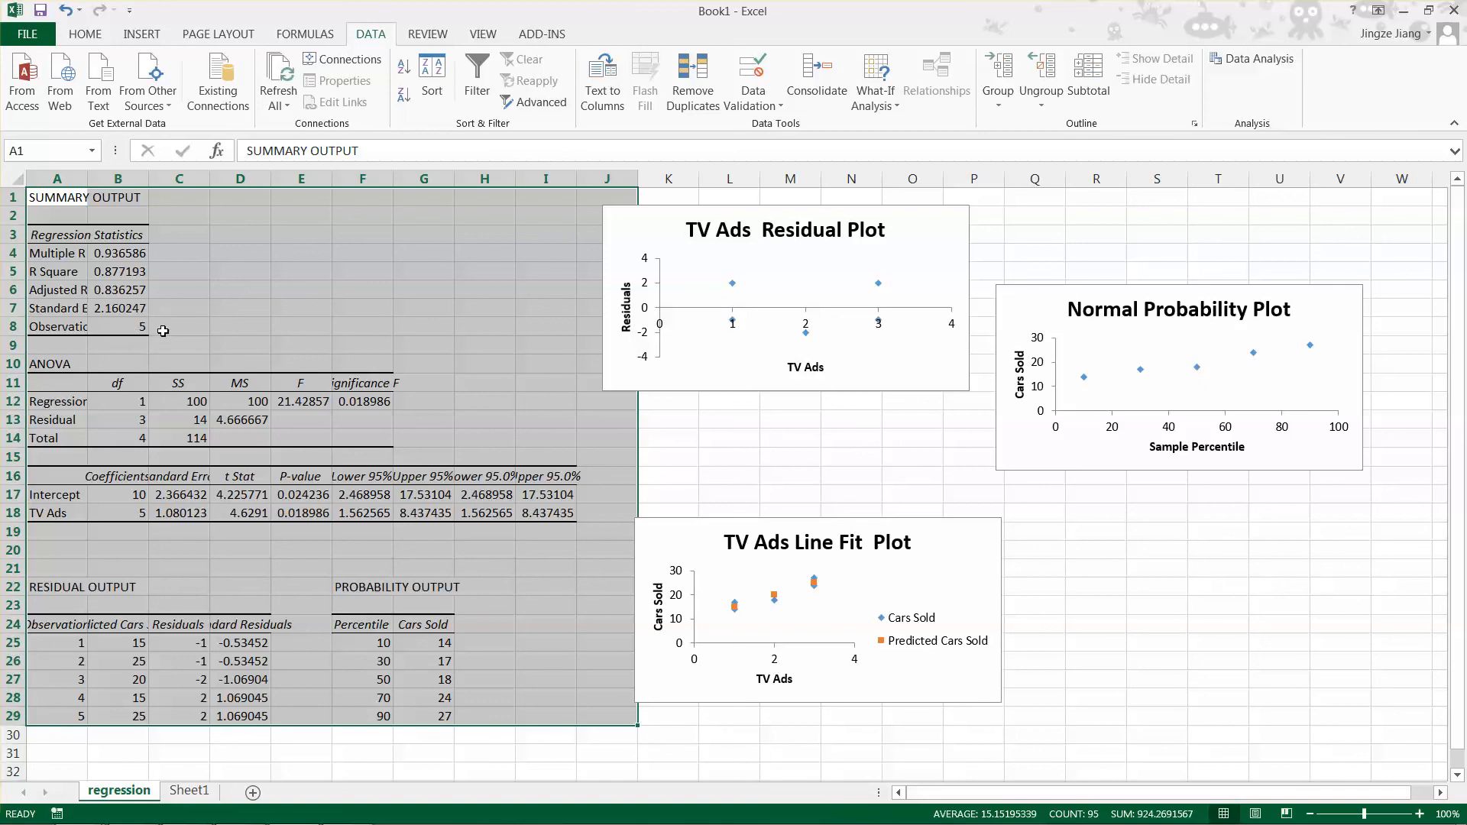
pyautogui.rightClick(216, 297)
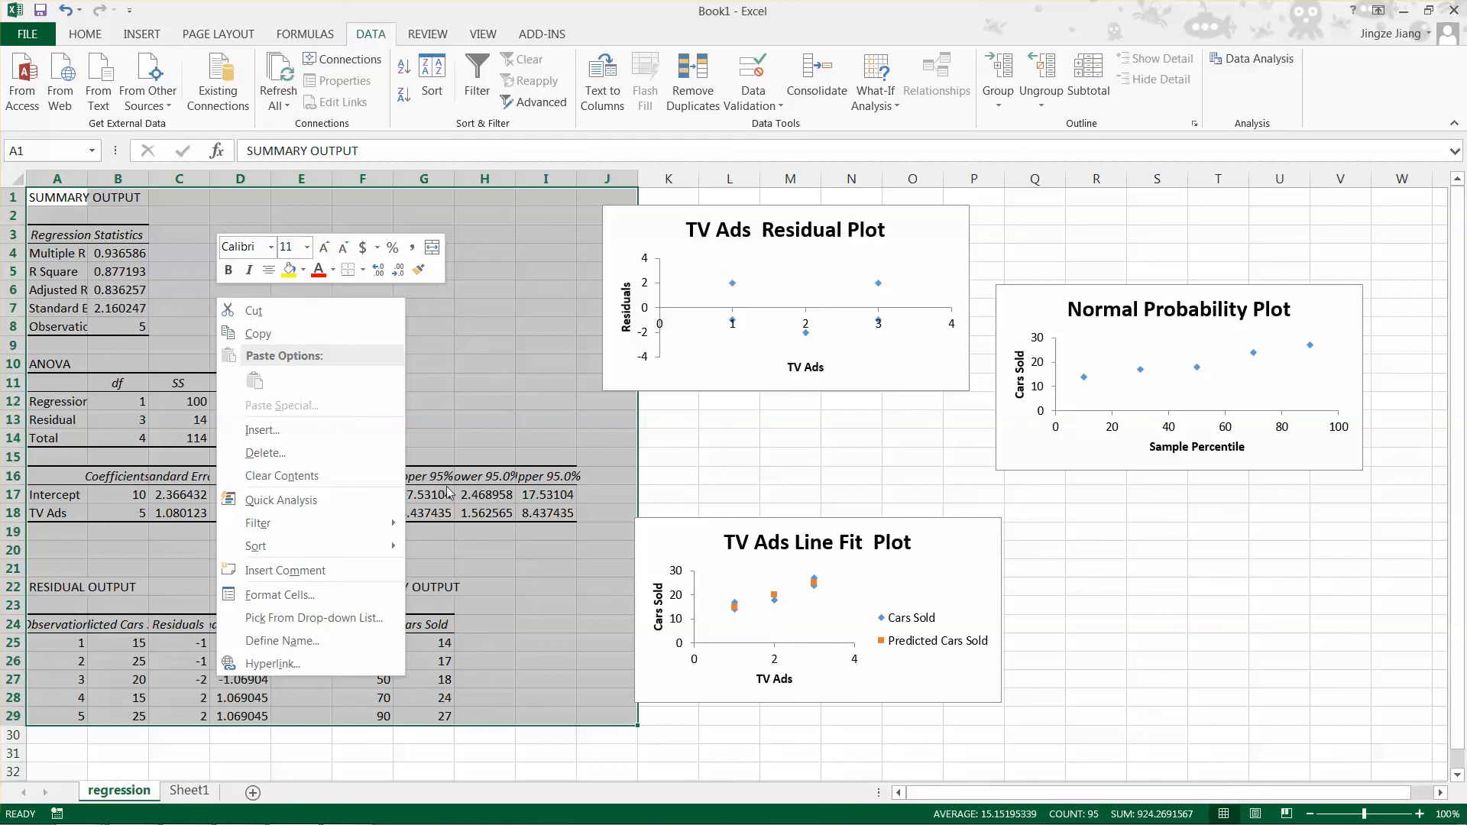
pyautogui.press('Escape')
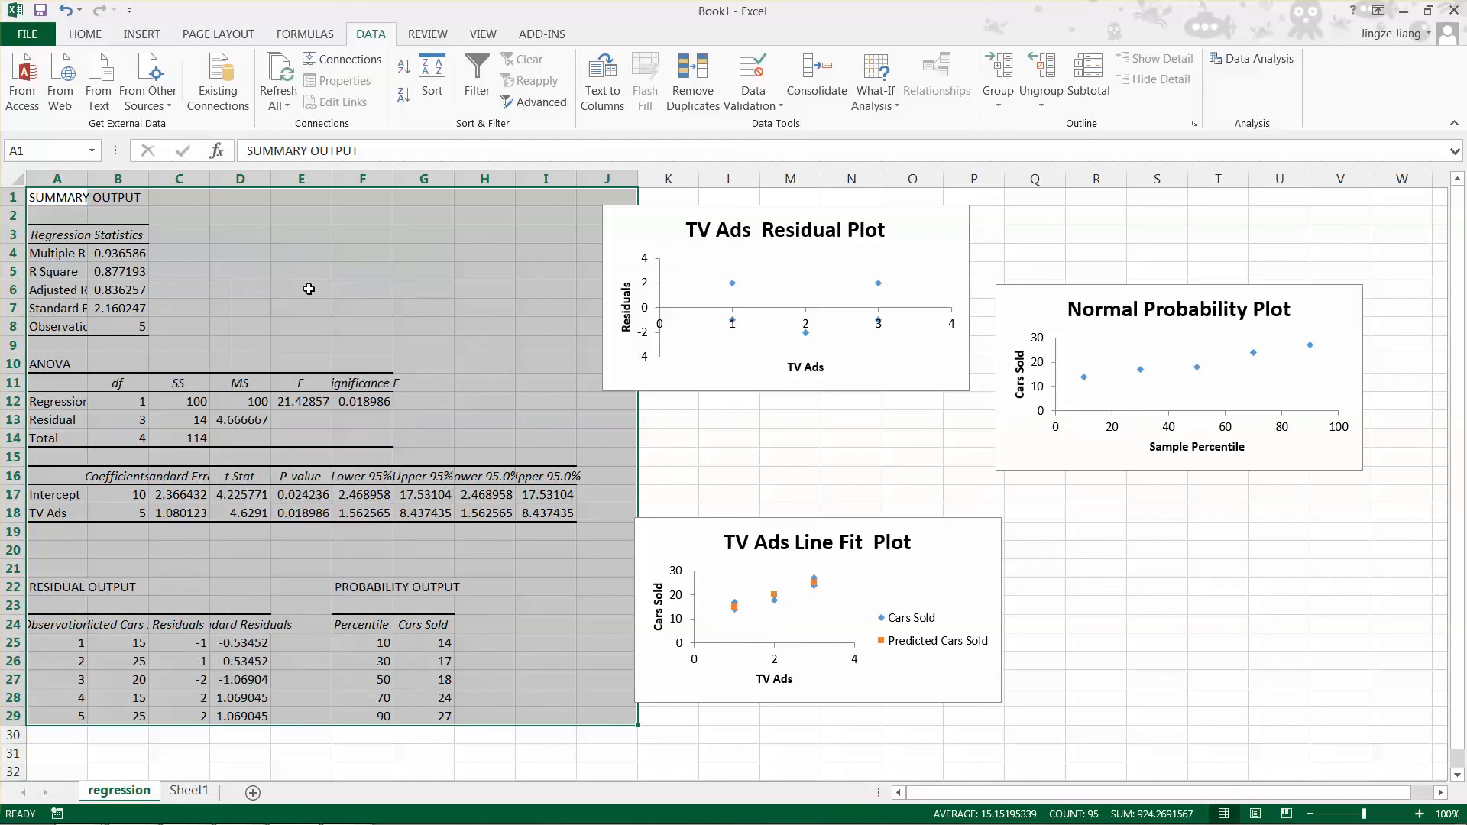
pyautogui.rightClick(320, 346)
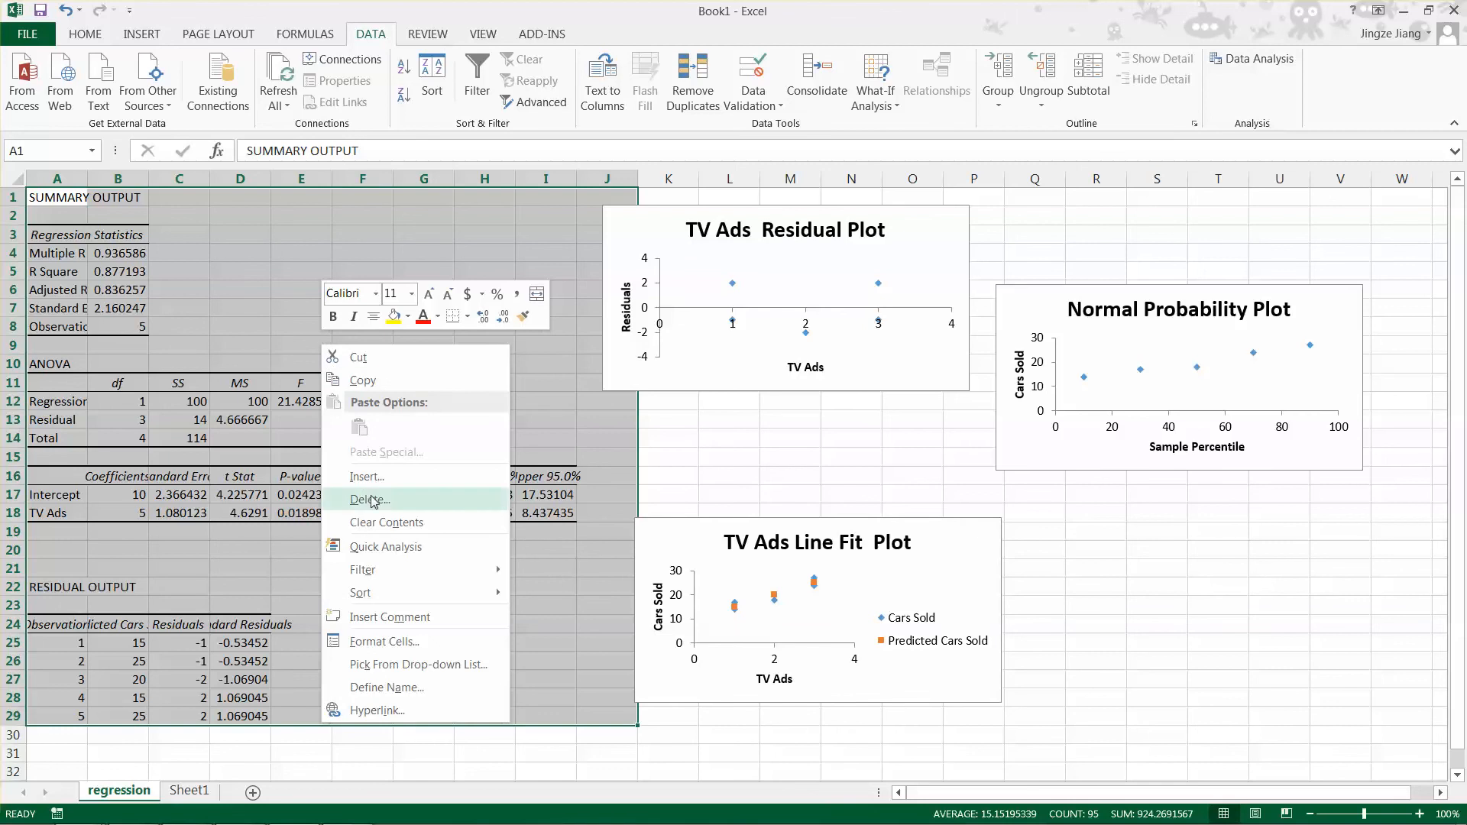
pyautogui.click(413, 650)
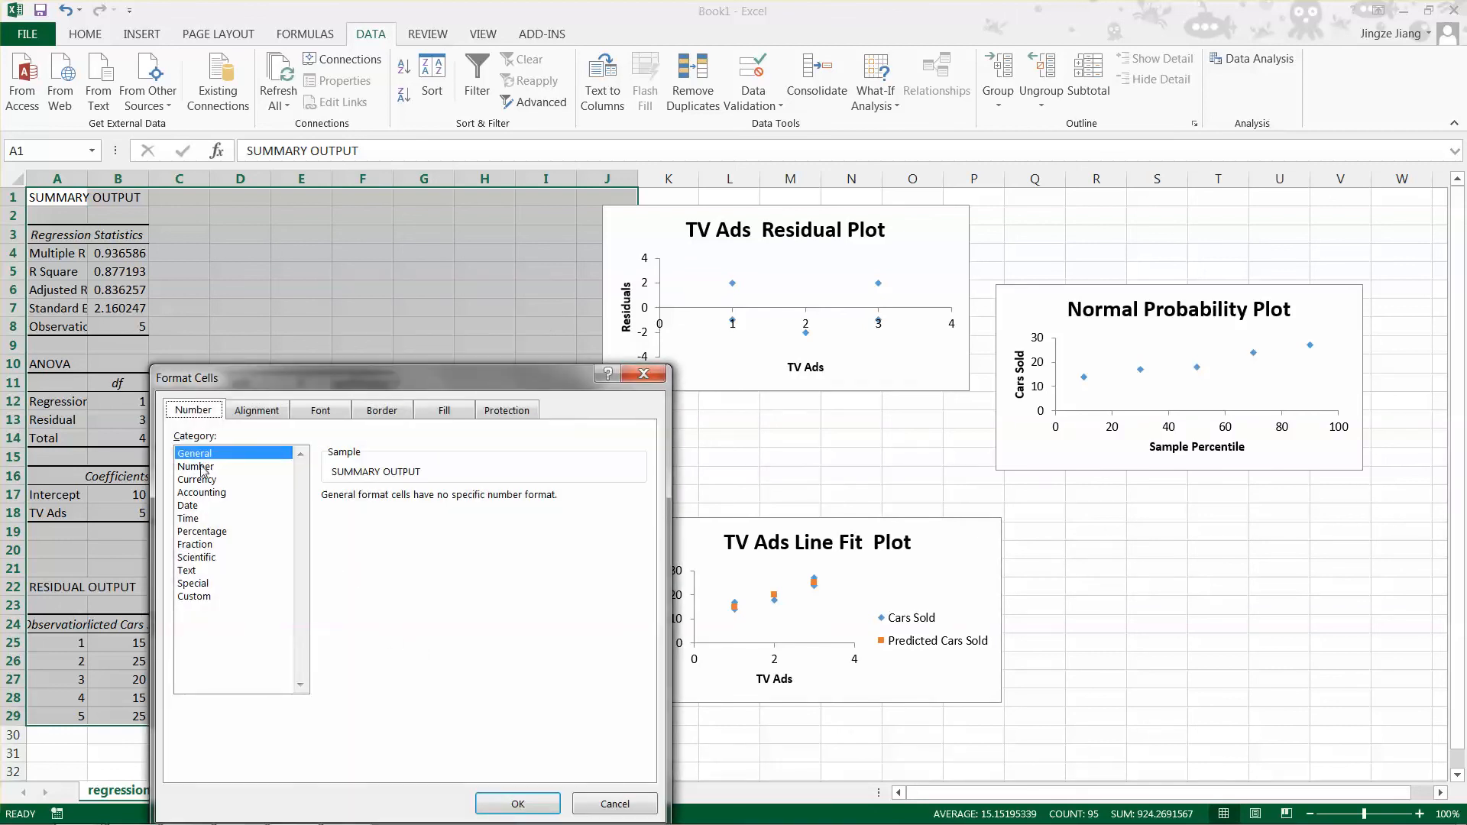
pyautogui.click(202, 468)
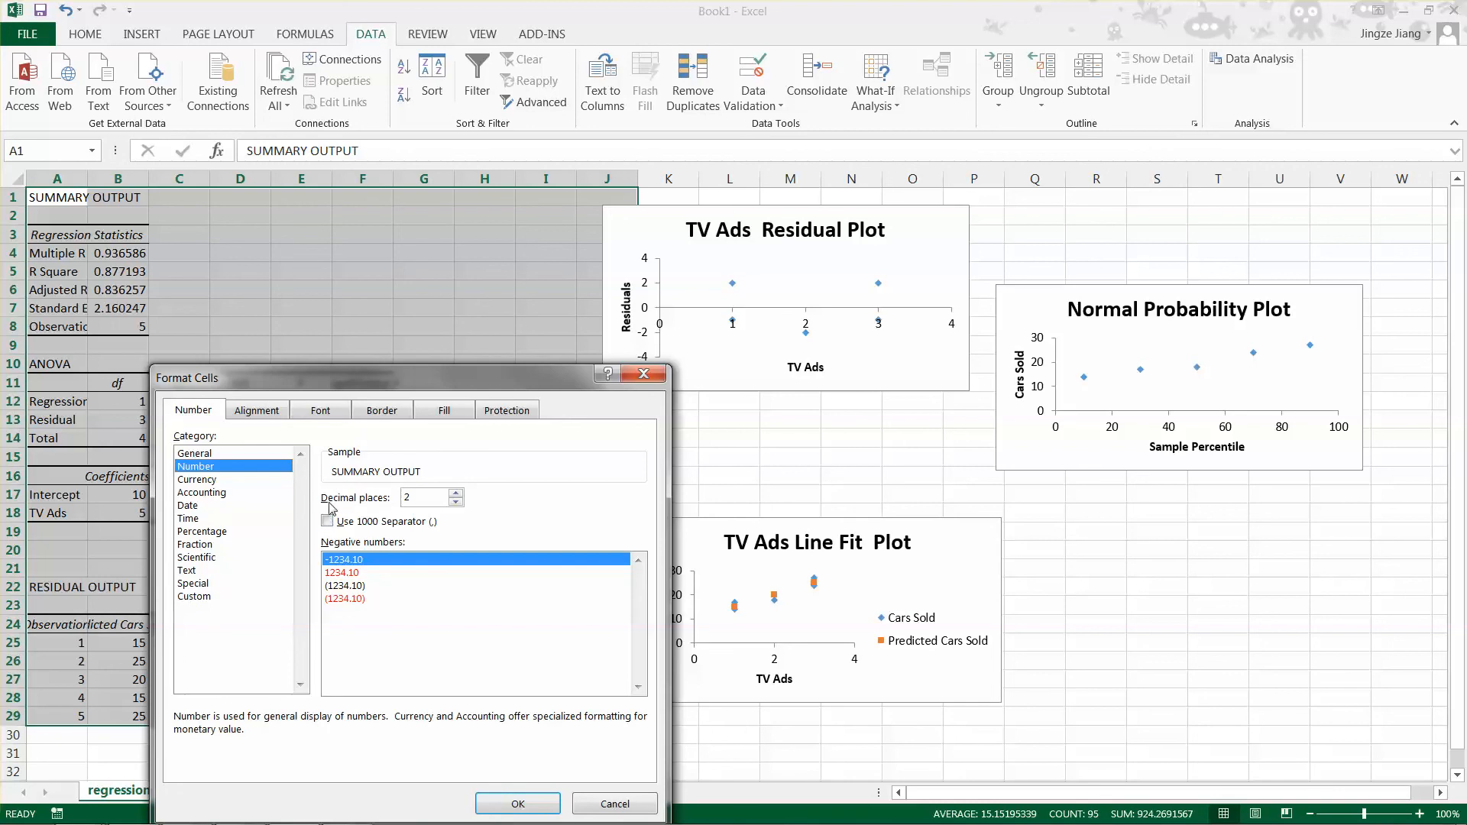
pyautogui.click(455, 493)
pyautogui.click(455, 493)
pyautogui.click(518, 804)
pyautogui.click(483, 612)
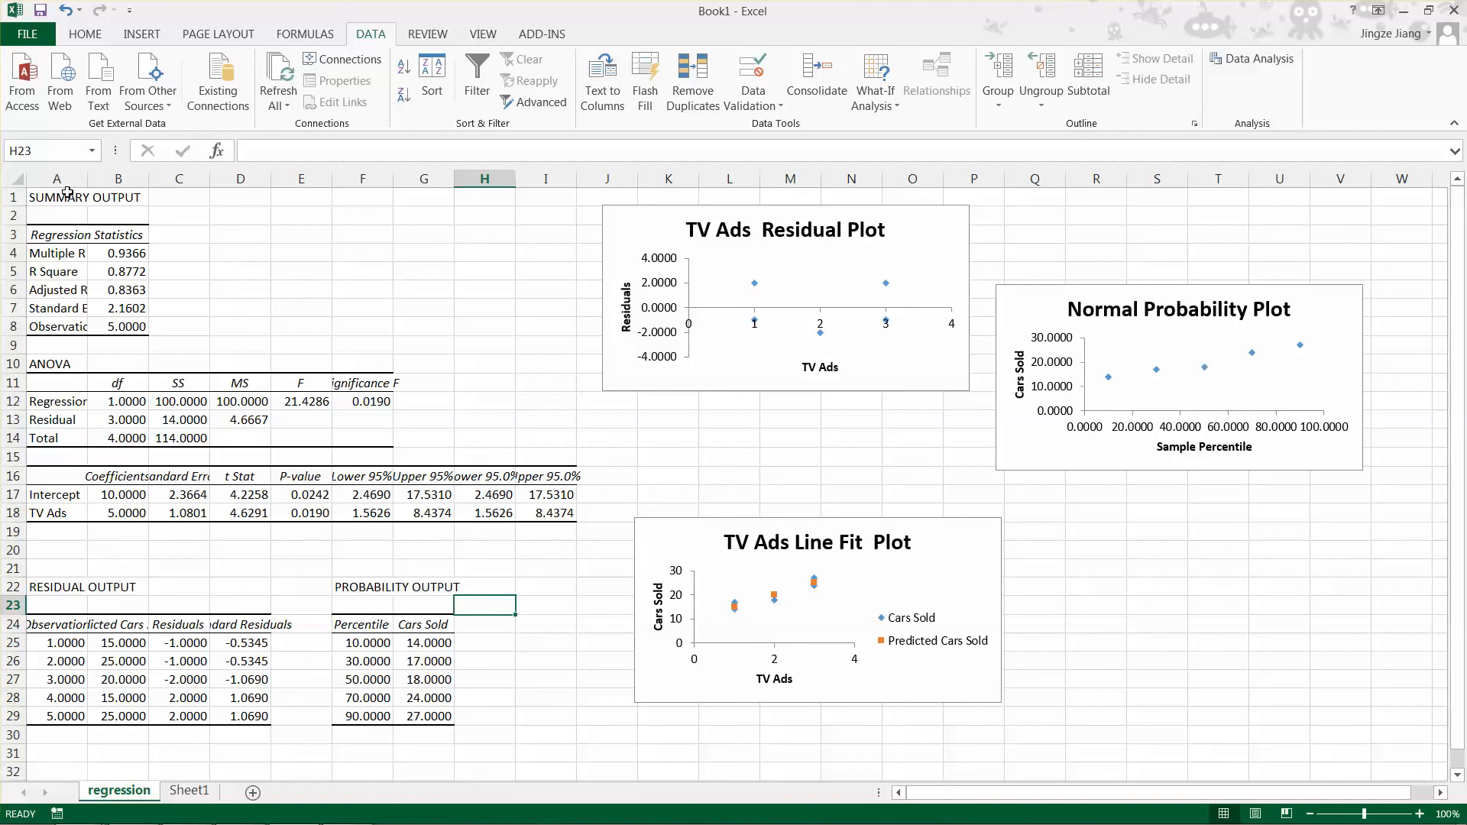
# AutoFit the widths of columns A through I to their contents
pyautogui.moveTo(56, 179); pyautogui.dragTo(550, 153)
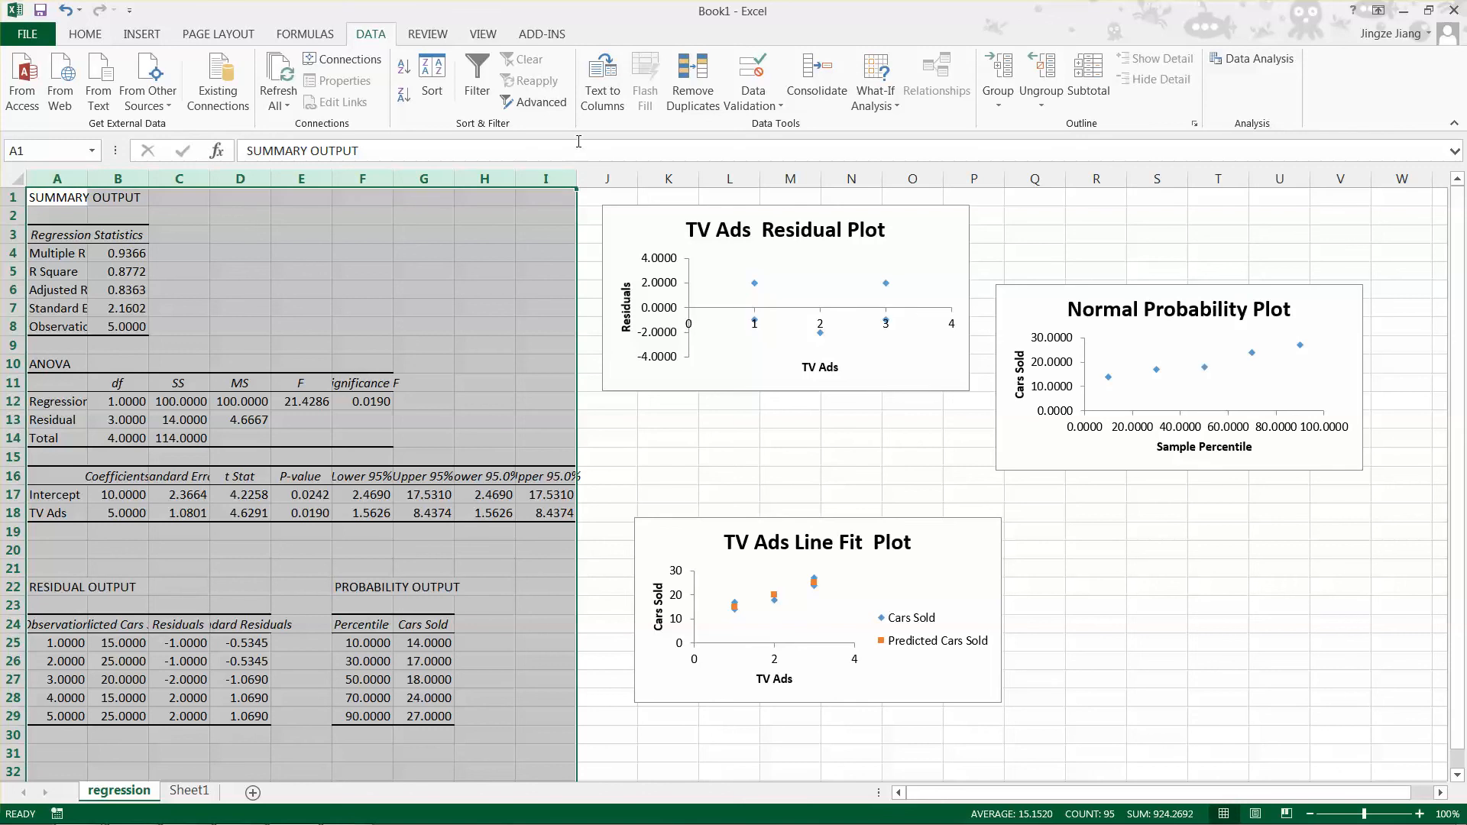
pyautogui.doubleClick(331, 181)
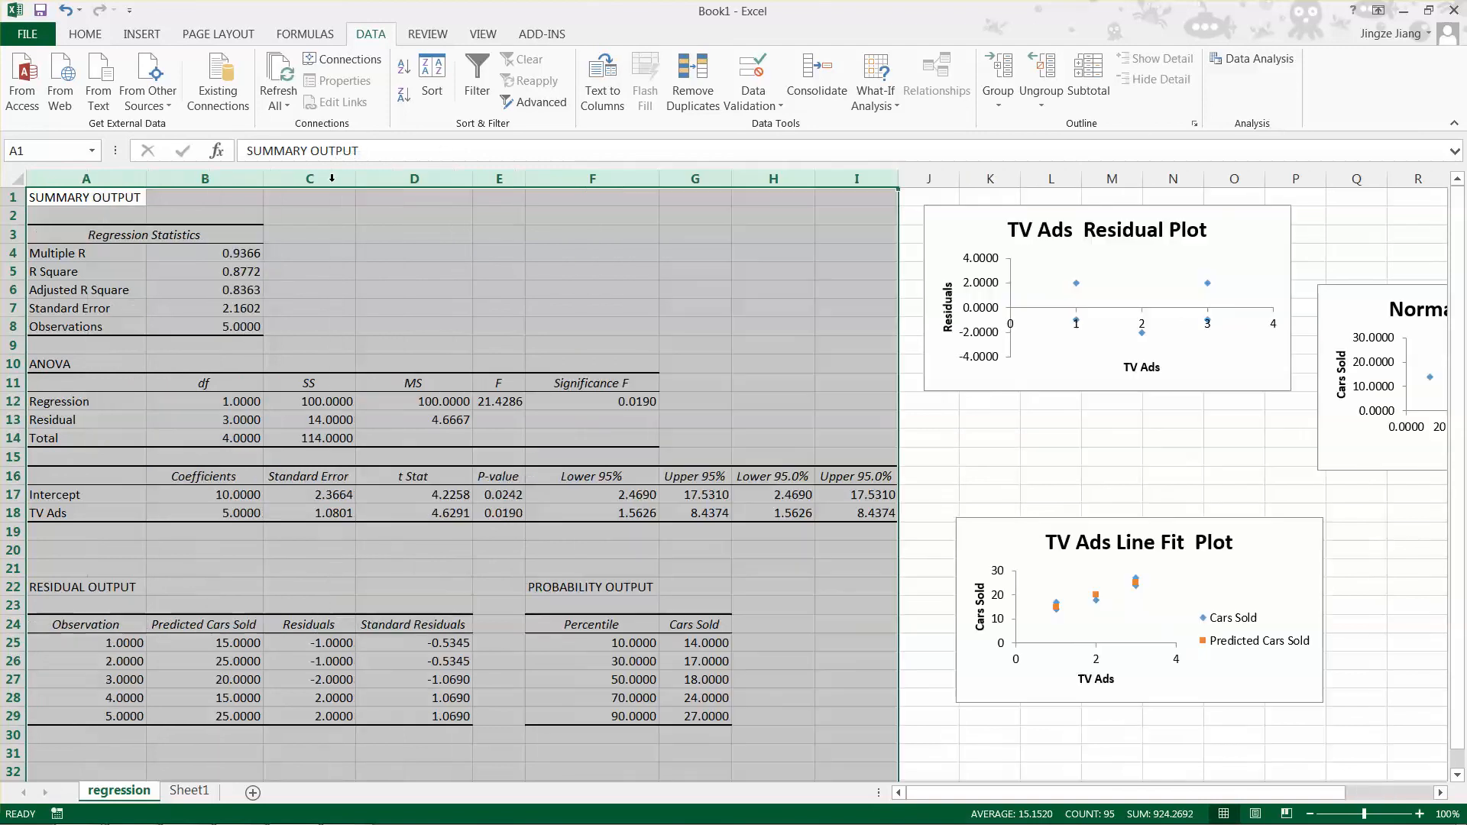
pyautogui.click(380, 488)
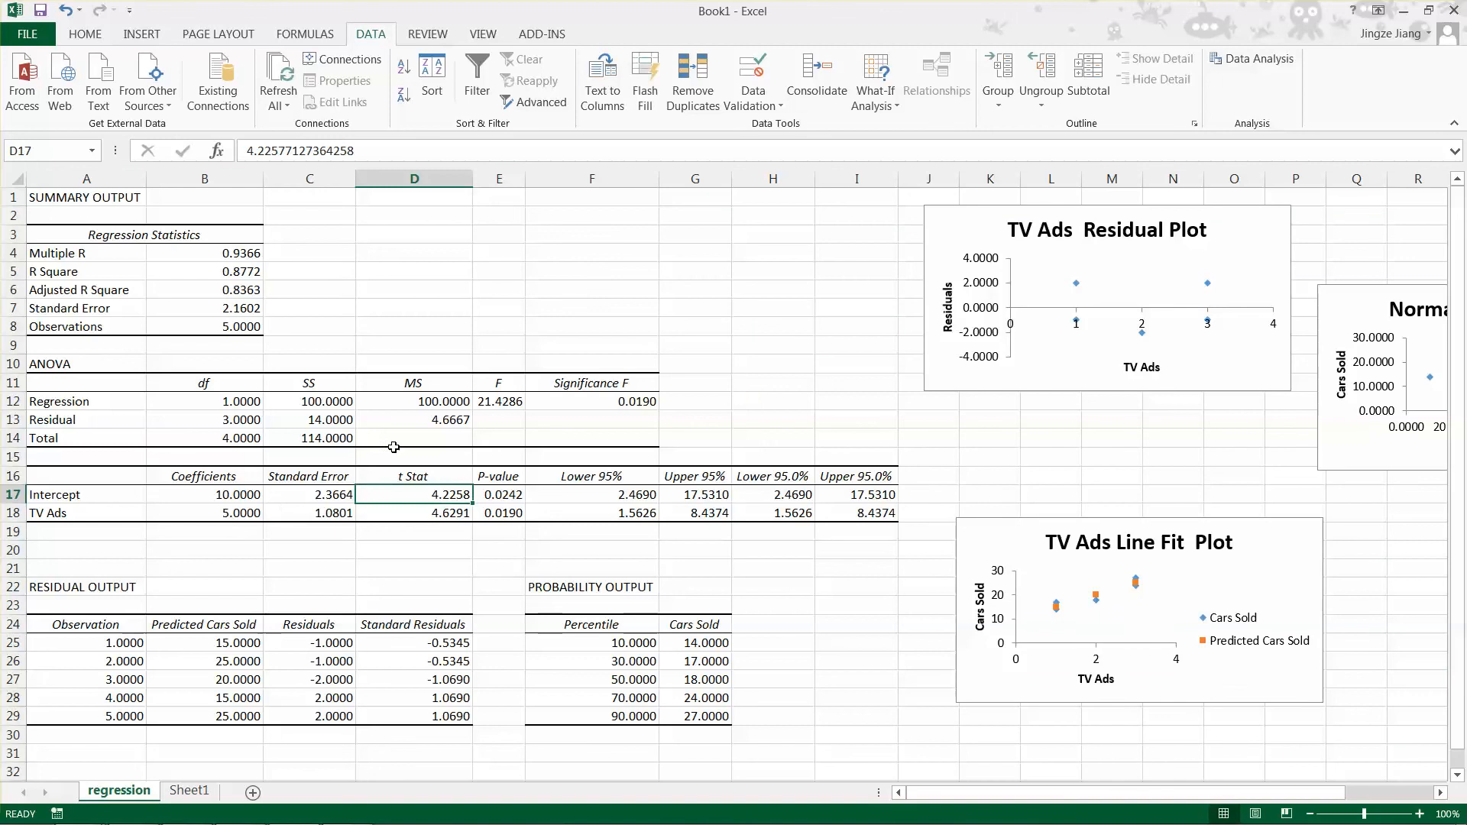